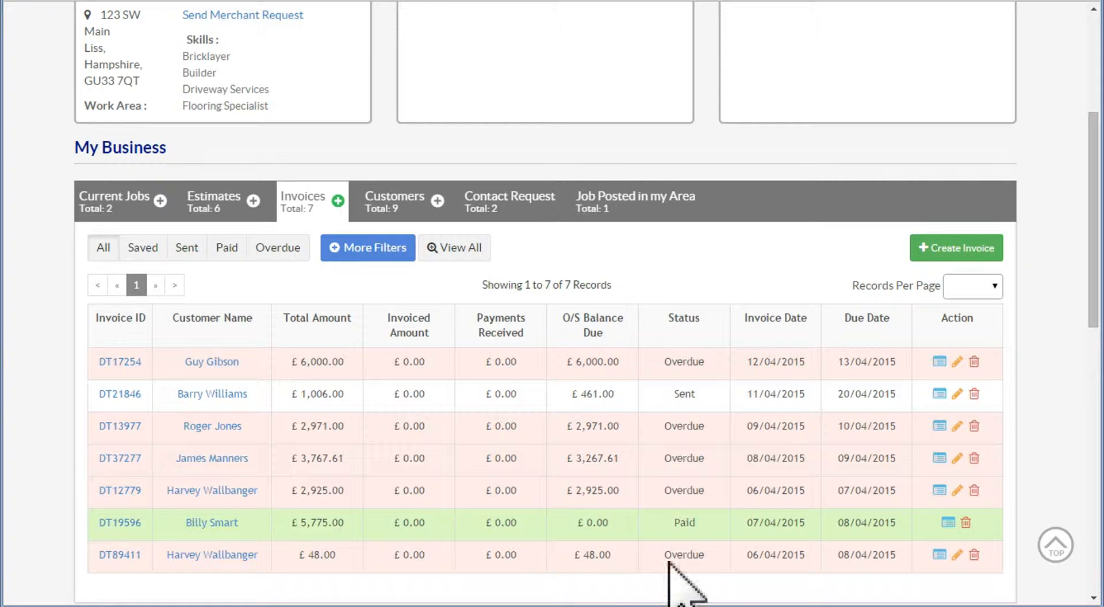
- Open the £6,000 overdue invoice in the first row for editing and set its due date to 17/04/2015
{"action": "mouse_move", "coordinate": [227, 357]}
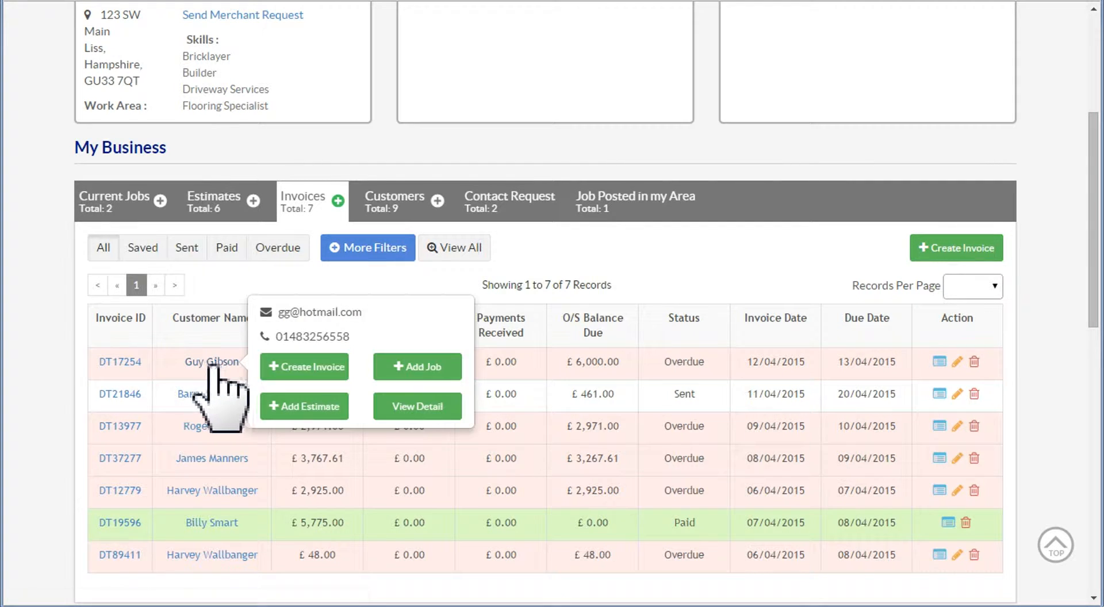
{"action": "left_click", "coordinate": [114, 362]}
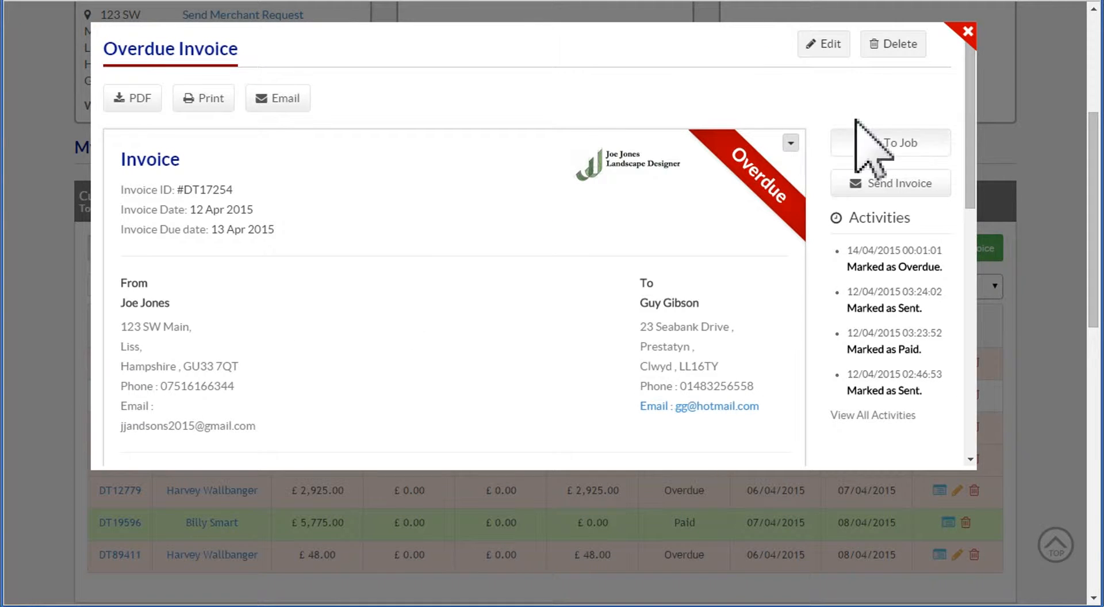
{"action": "left_click", "coordinate": [829, 49]}
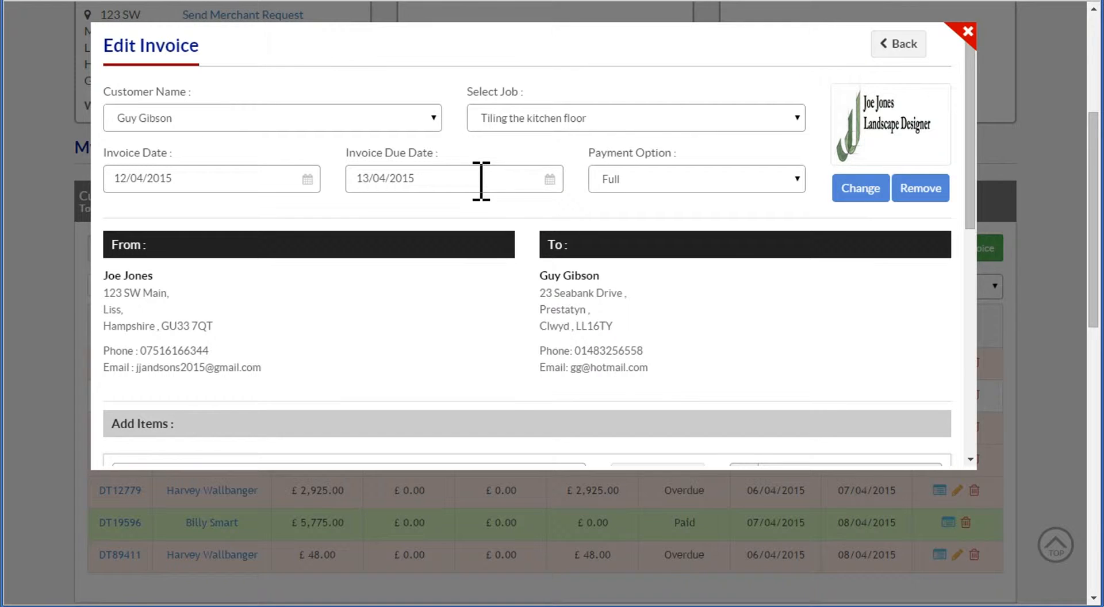
{"action": "left_click", "coordinate": [480, 178]}
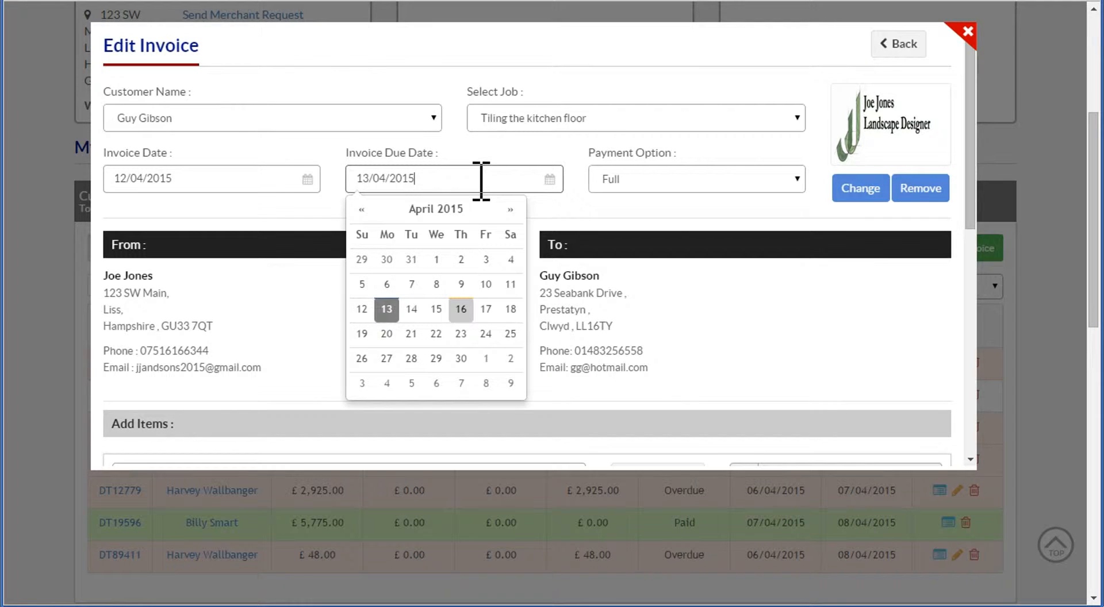
{"action": "left_click", "coordinate": [485, 310]}
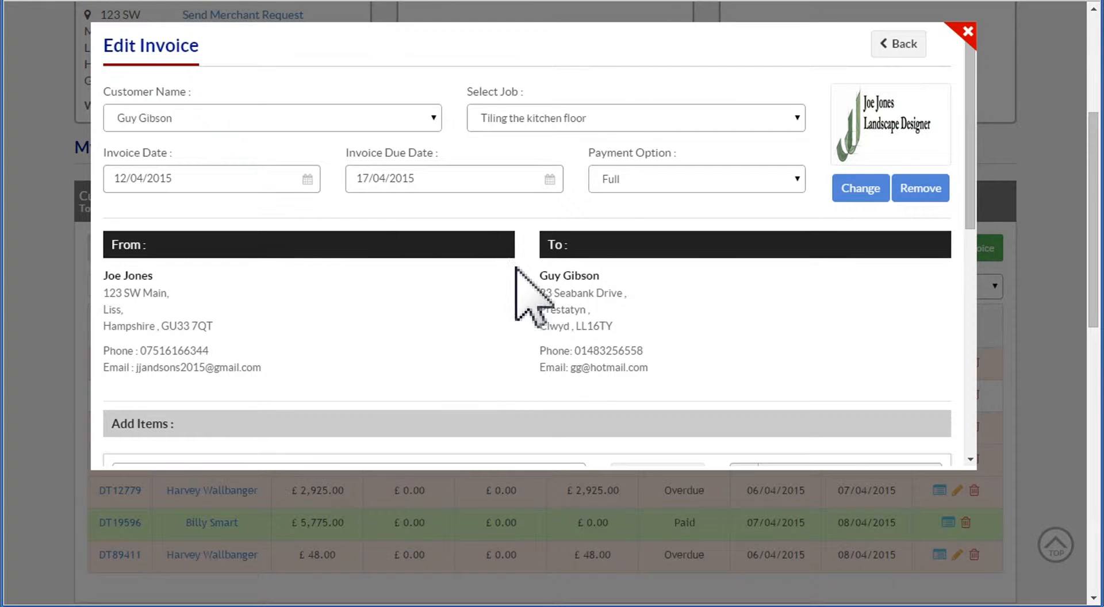
- Save the invoice with its new due date and return to the invoice list
{"action": "scroll", "coordinate": [973, 185], "scroll_direction": "down", "scroll_amount": 2}
{"action": "left_click_drag", "start_coordinate": [972, 185], "coordinate": [966, 315]}
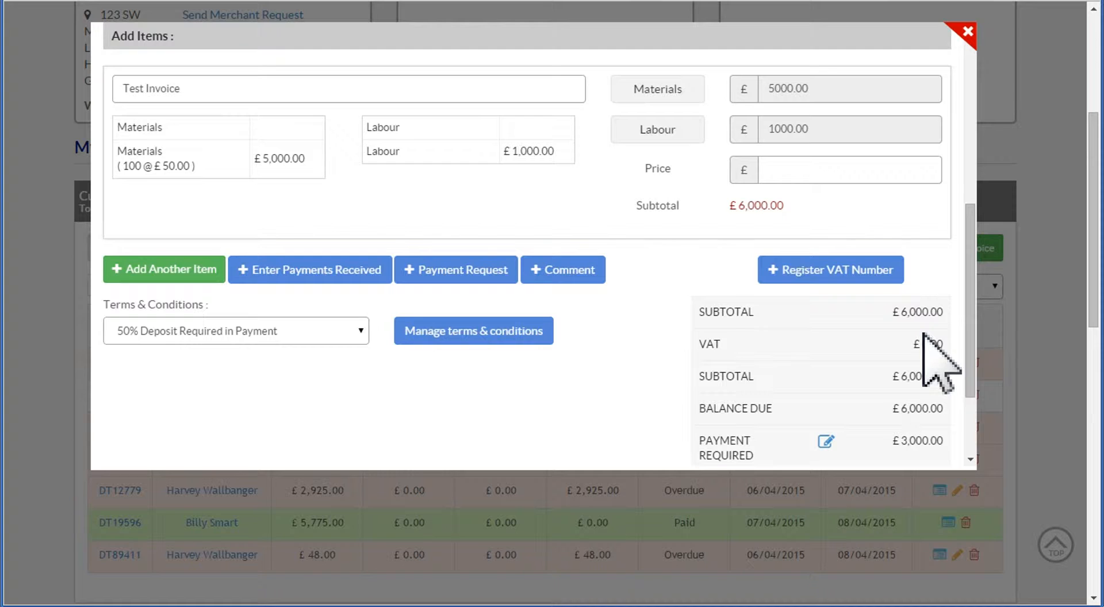
{"action": "scroll", "coordinate": [972, 368], "scroll_direction": "down", "scroll_amount": 2}
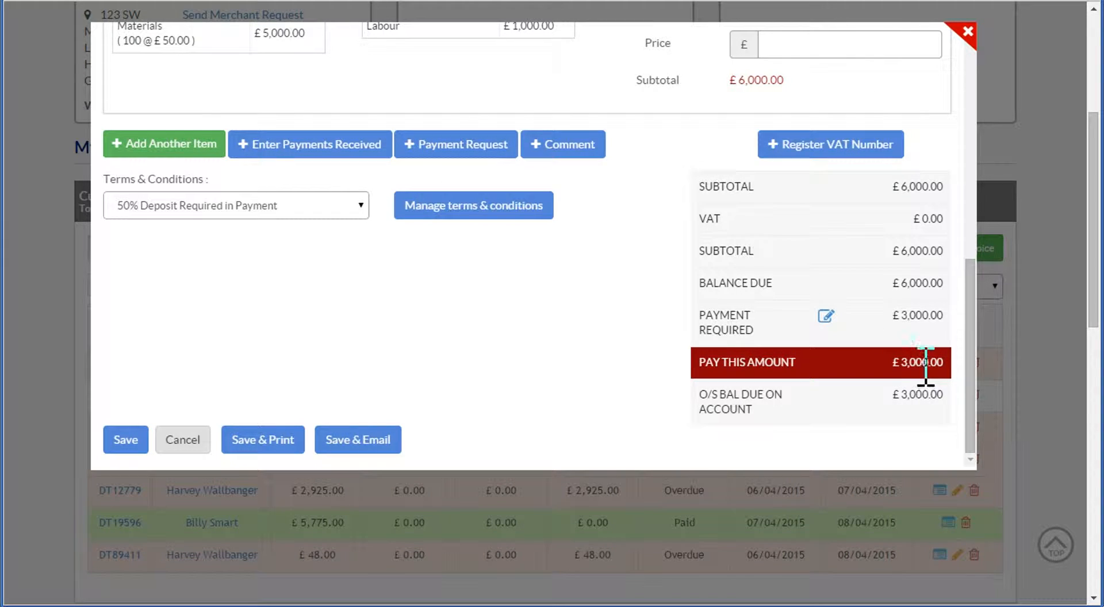
{"action": "left_click", "coordinate": [370, 438]}
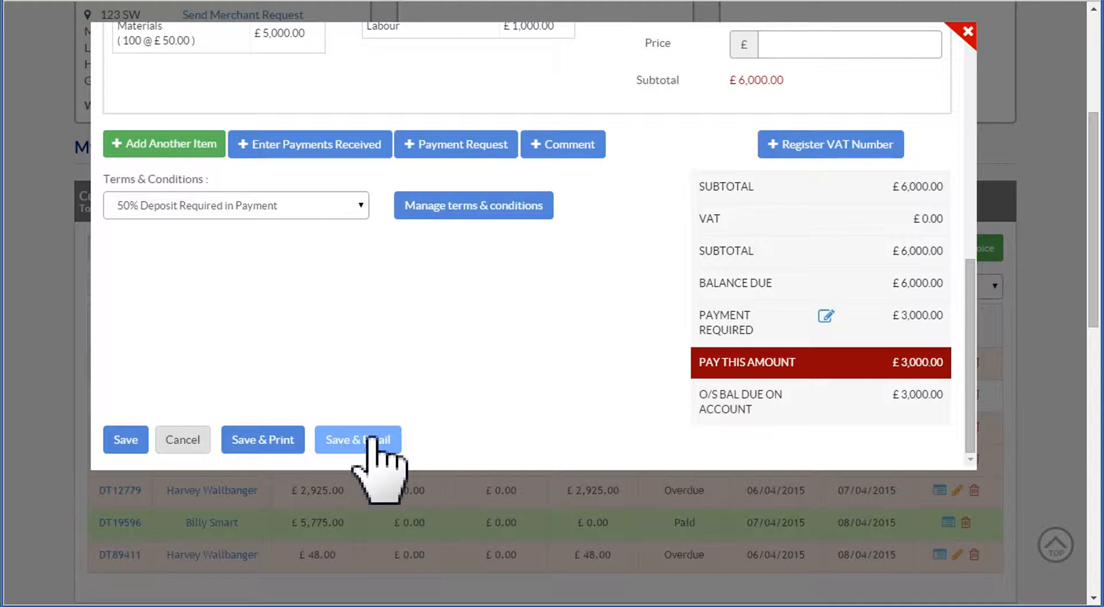
{"action": "left_click", "coordinate": [134, 440]}
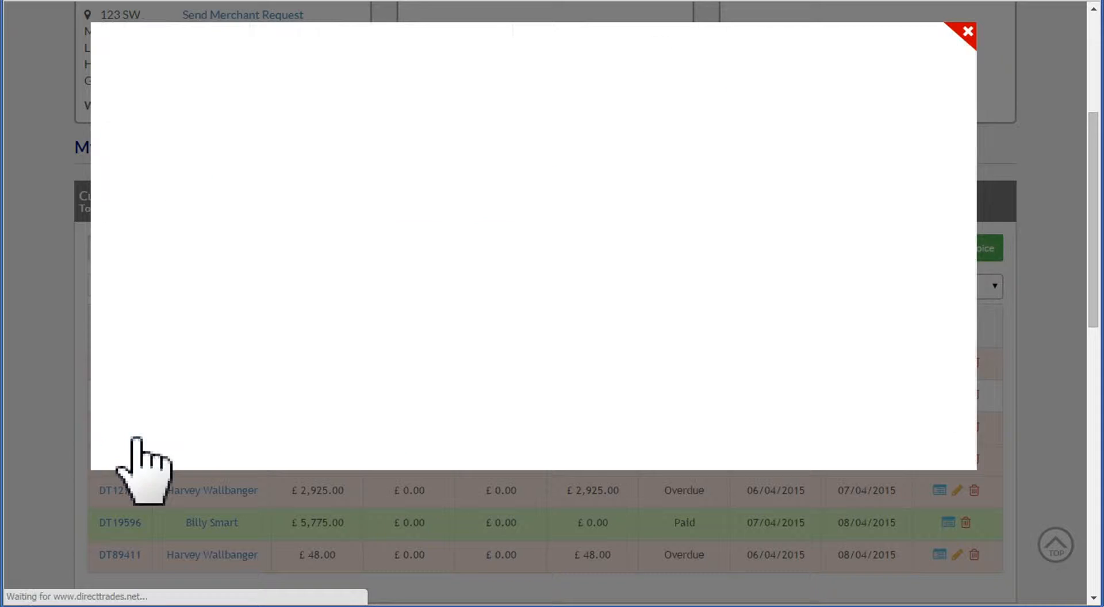
{"action": "left_click", "coordinate": [967, 30]}
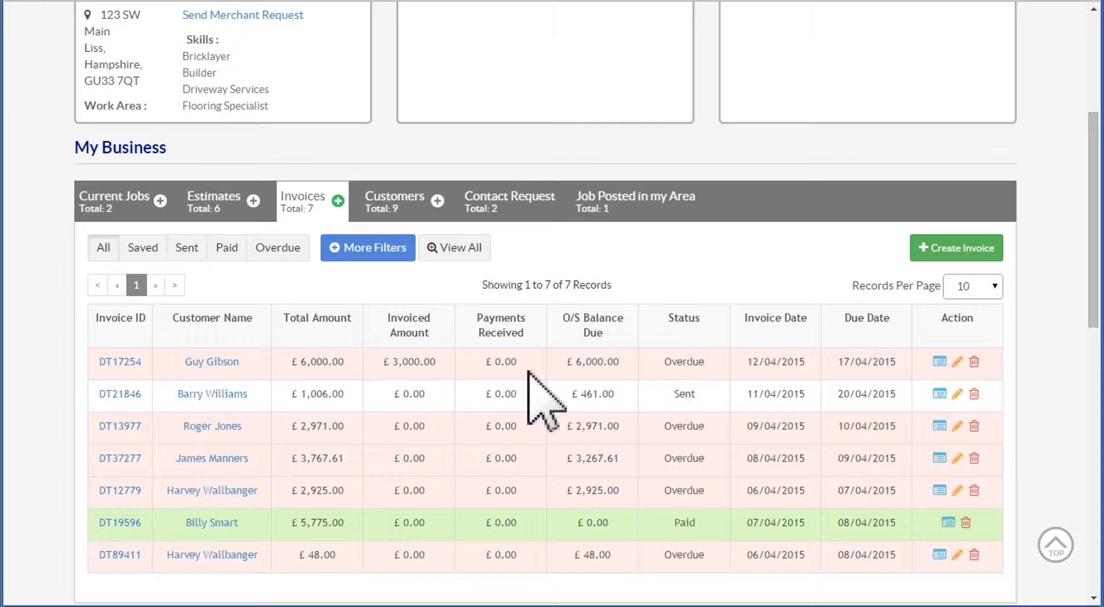
- Reopen the £6,000 invoice for editing and record a received payment of 3000 titled "50% deposit received (give date)"
{"action": "left_click", "coordinate": [117, 362]}
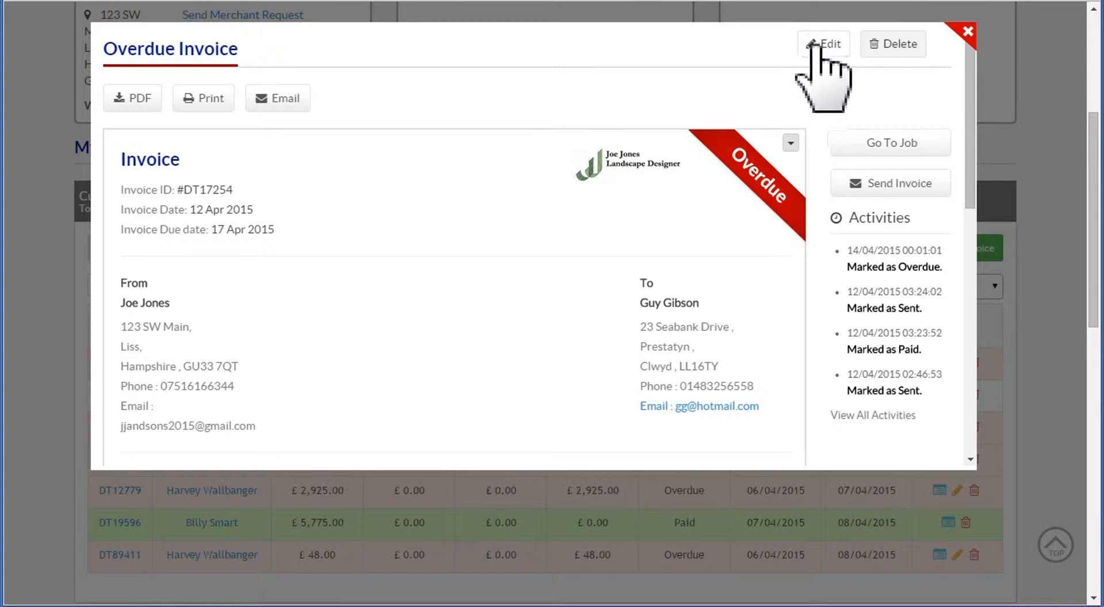
{"action": "left_click", "coordinate": [821, 46]}
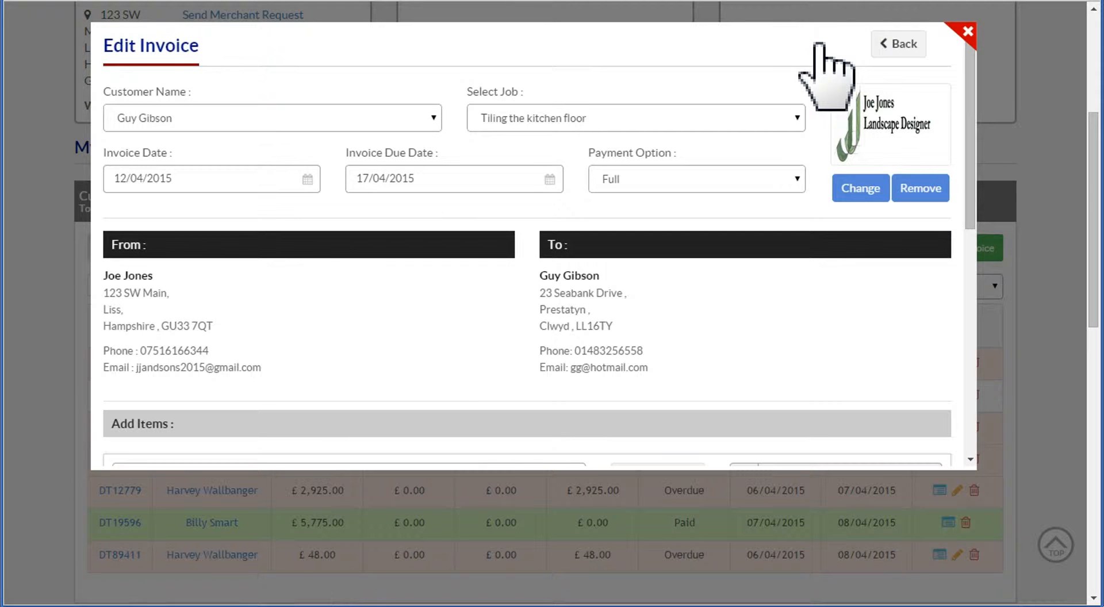
{"action": "left_click_drag", "start_coordinate": [969, 188], "coordinate": [982, 339]}
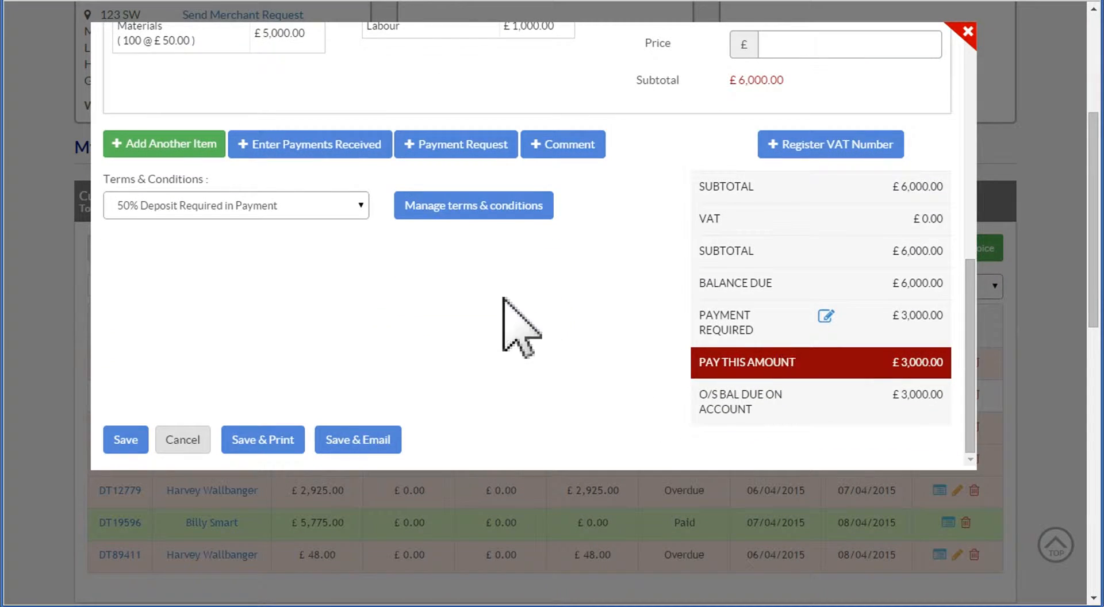
{"action": "left_click", "coordinate": [310, 153]}
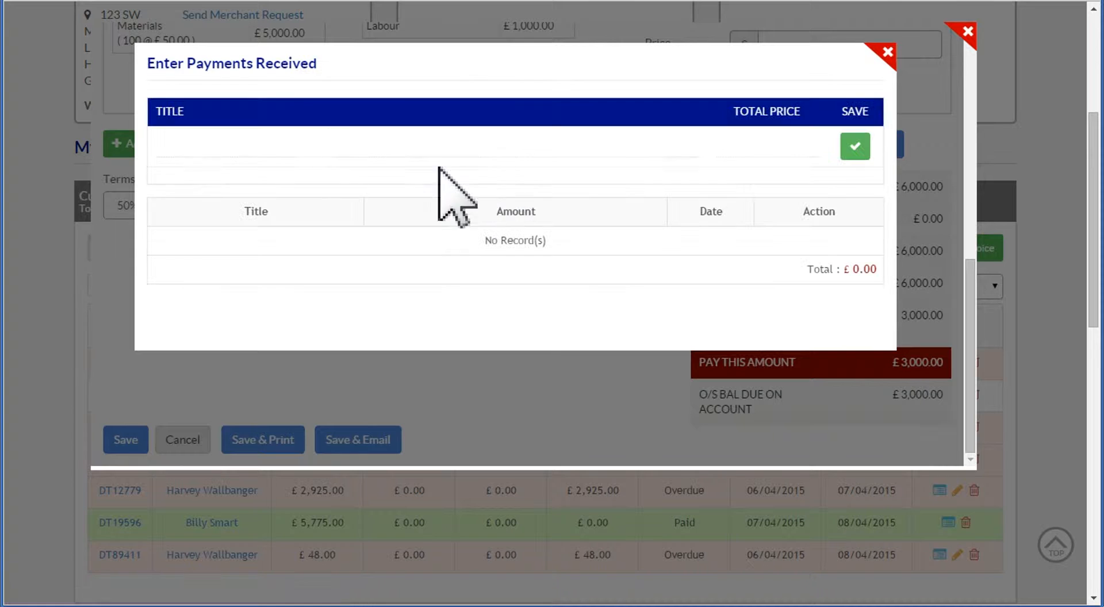
{"action": "left_click", "coordinate": [195, 150]}
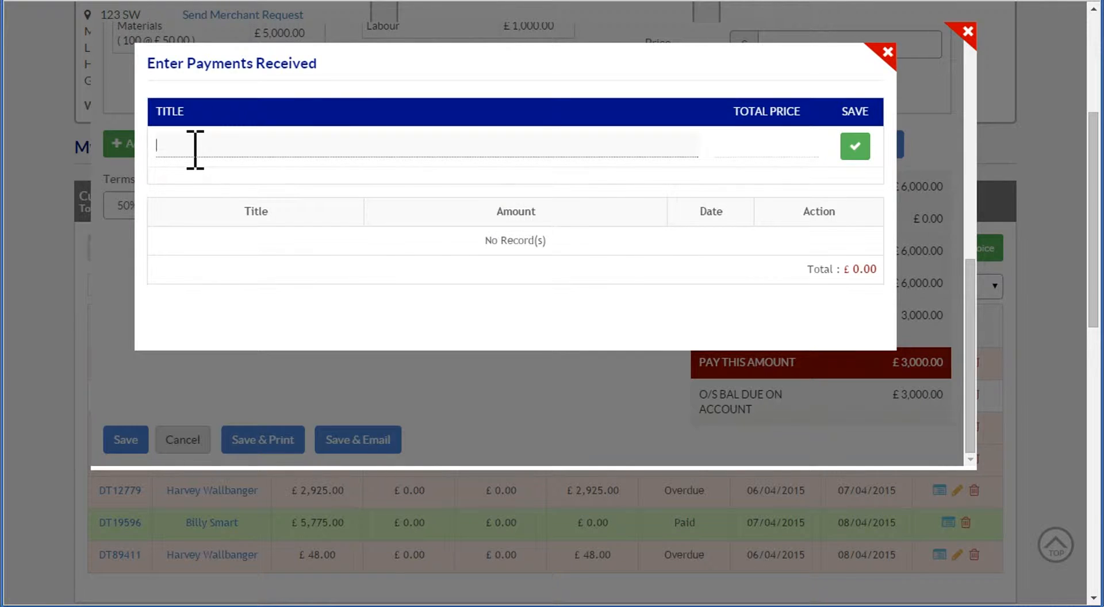
{"action": "type", "text": "50%"}
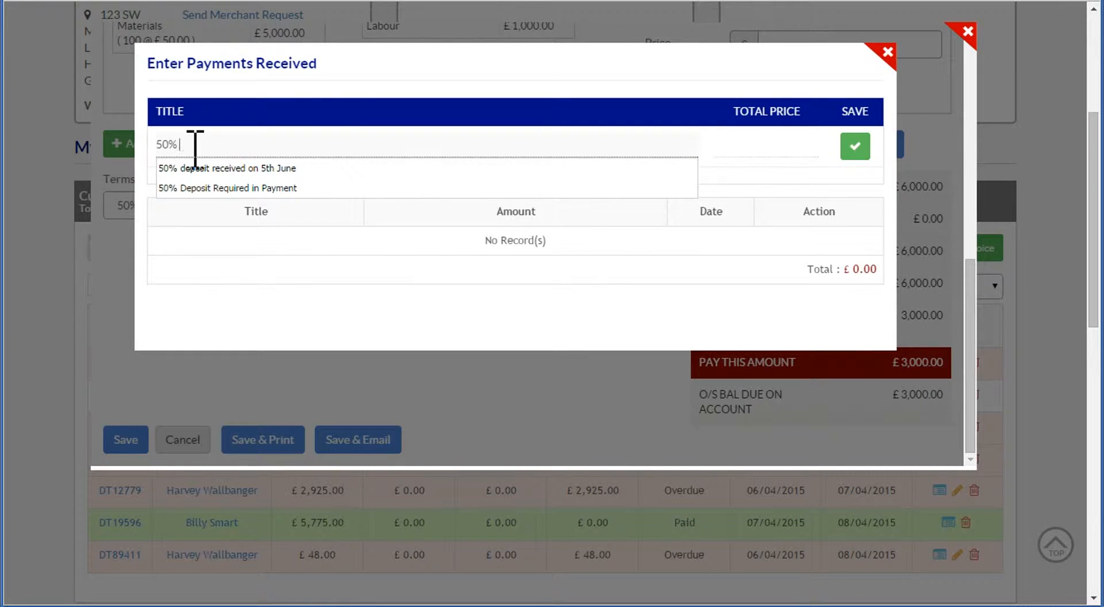
{"action": "type", "text": " deposit rece"}
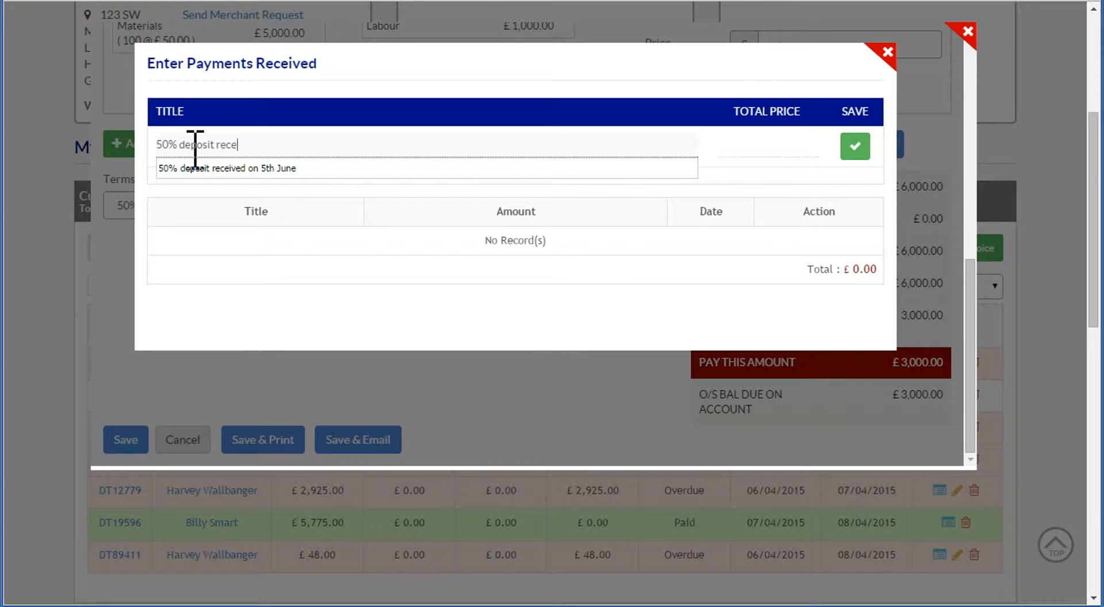
{"action": "type", "text": "ived (give date"}
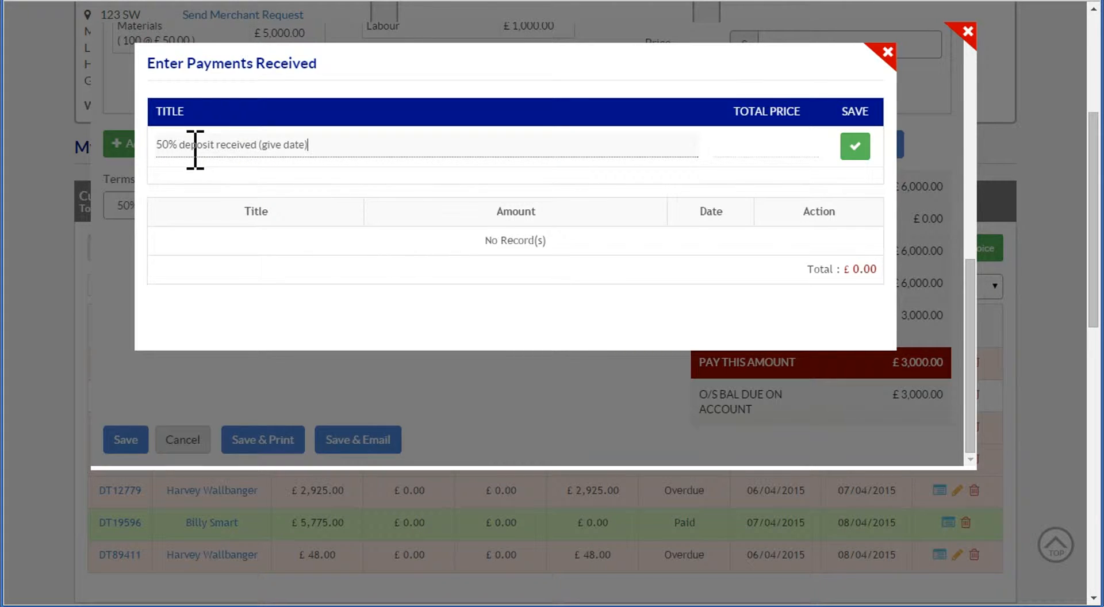
{"action": "key", "text": "Tab"}
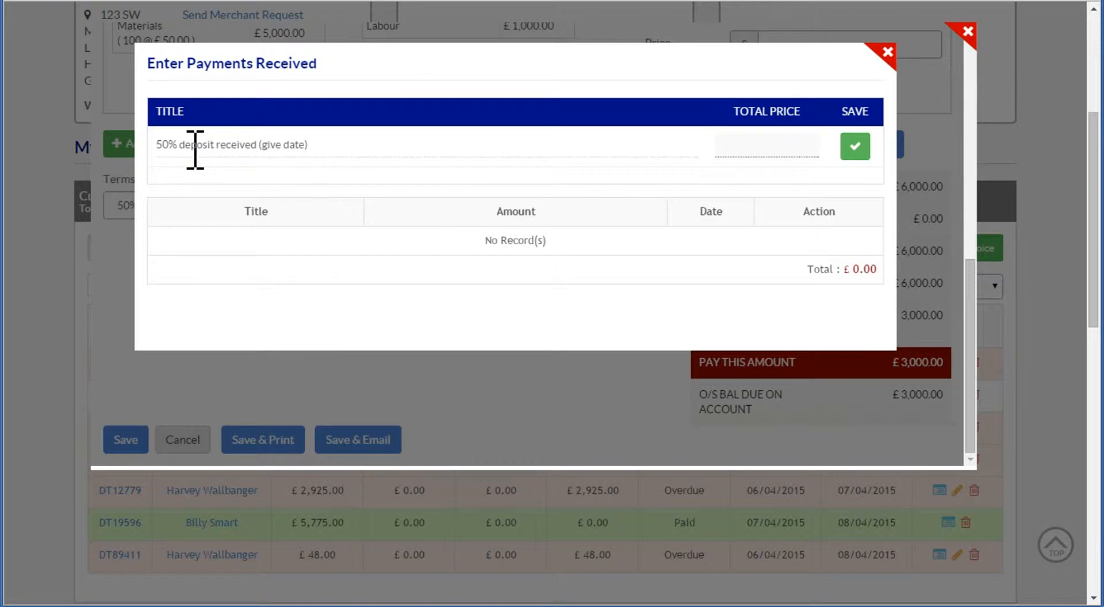
{"action": "type", "text": "3000"}
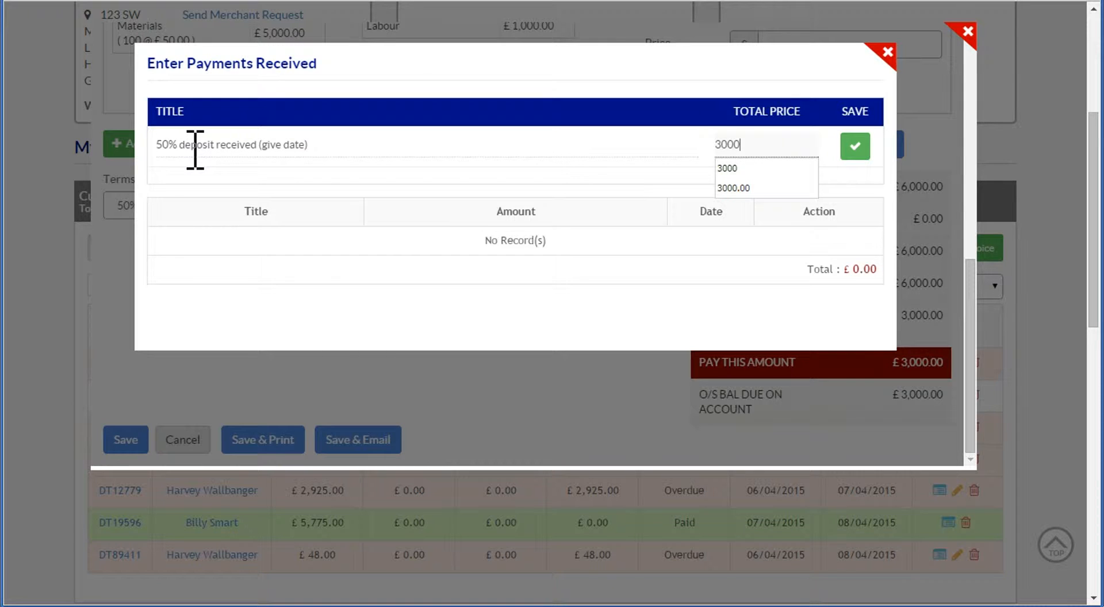
{"action": "left_click", "coordinate": [855, 147]}
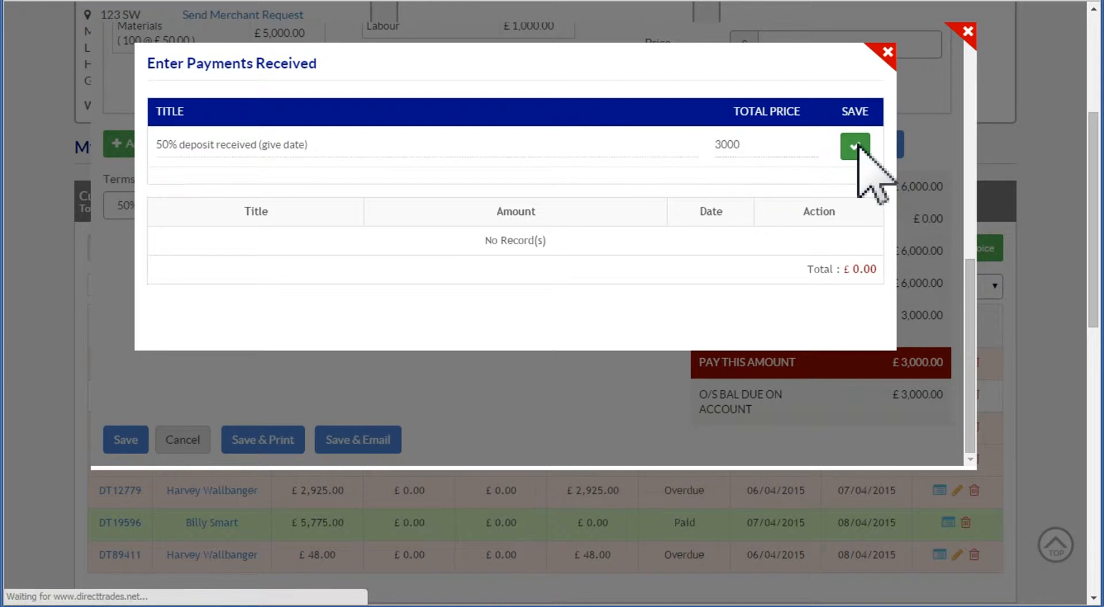
{"action": "left_click", "coordinate": [887, 52]}
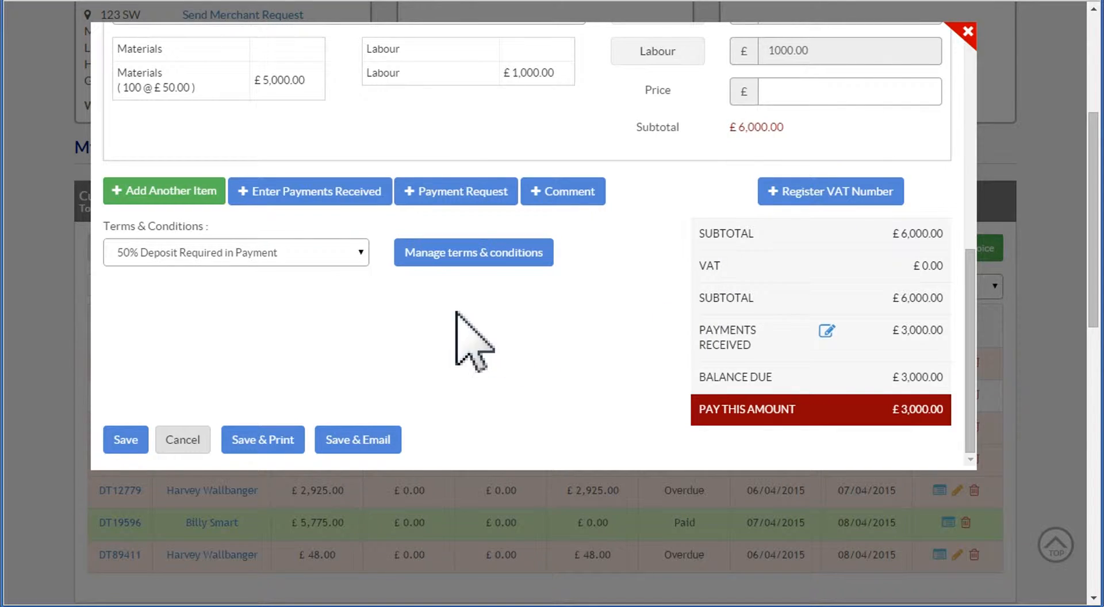
- Add a payment request to the invoice with a deposit amount of 1500
{"action": "left_click", "coordinate": [448, 195]}
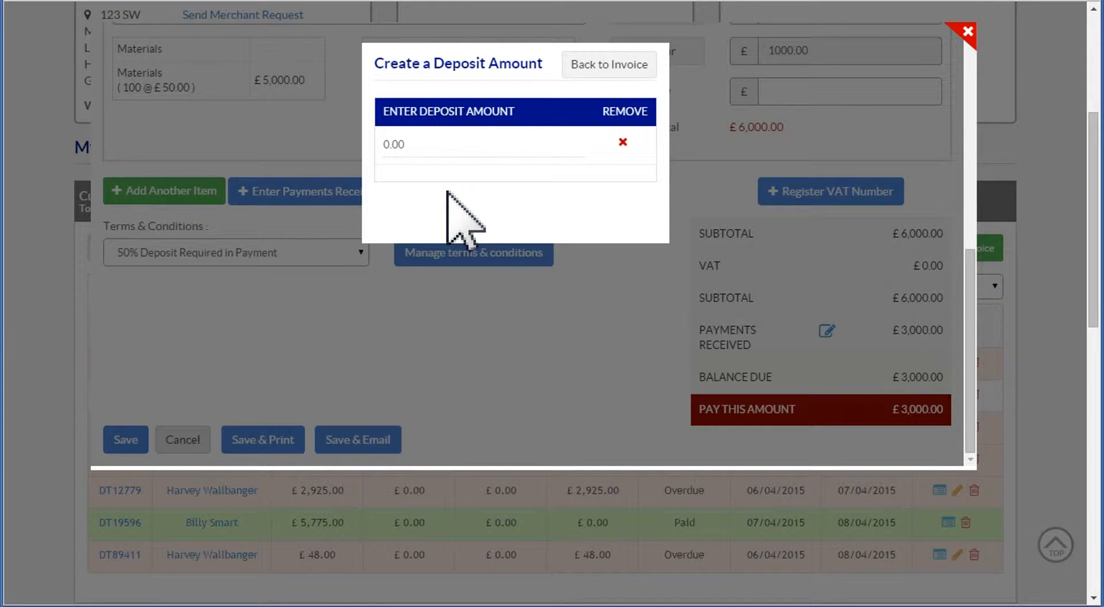
{"action": "double_click", "coordinate": [443, 144]}
{"action": "type", "text": "1"}
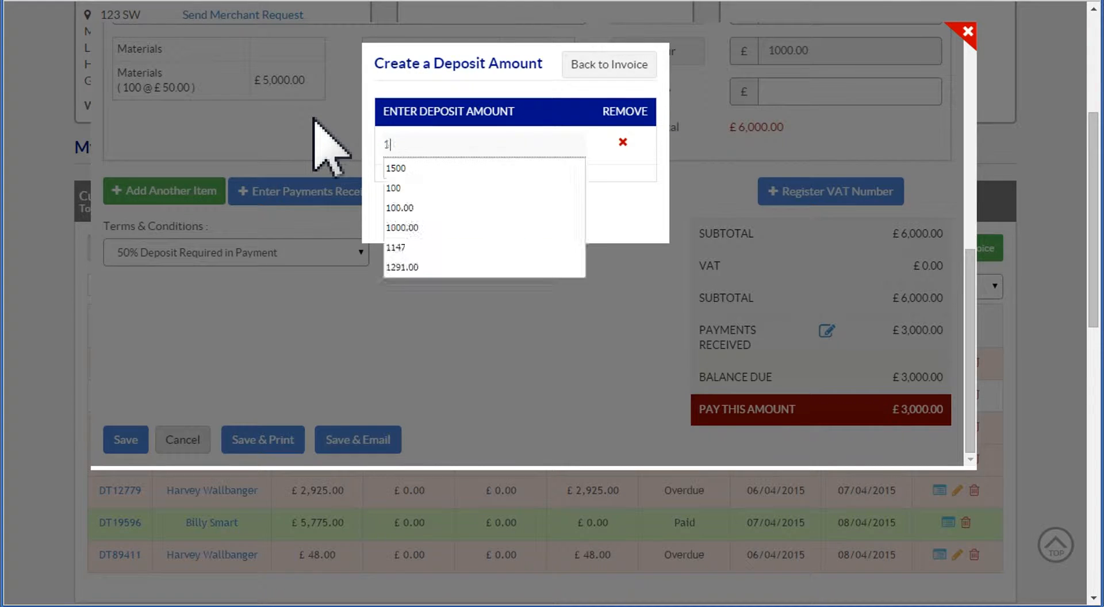
{"action": "type", "text": "500"}
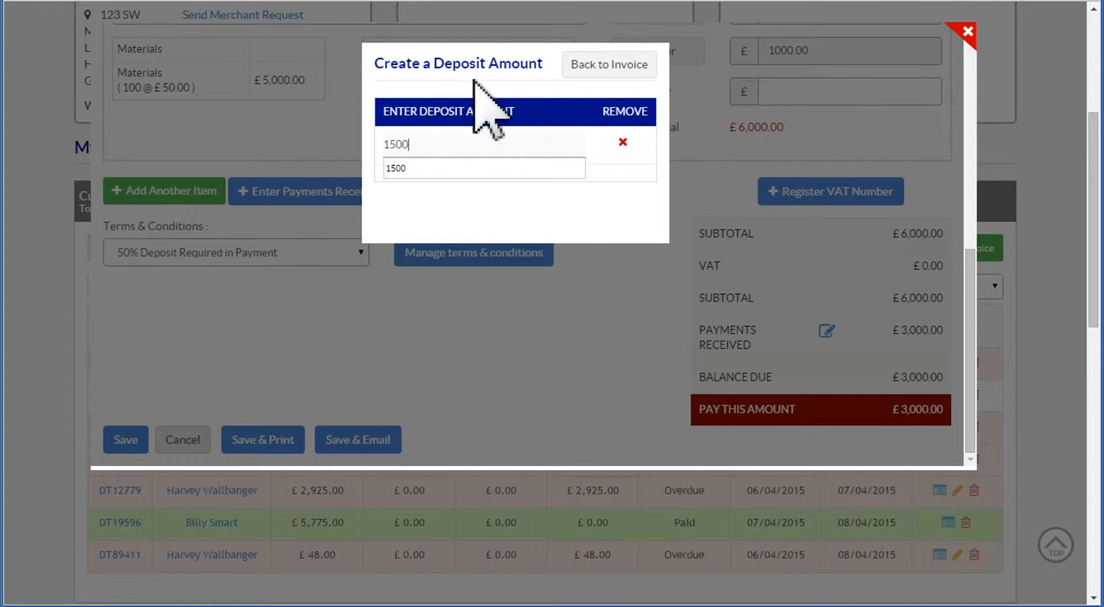
{"action": "left_click", "coordinate": [600, 65]}
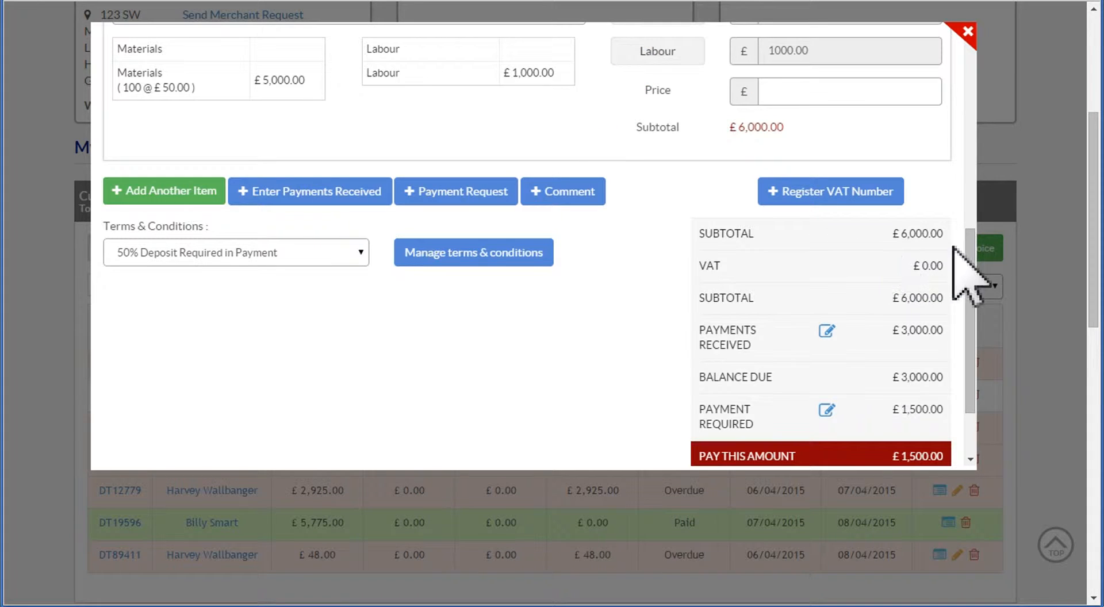
- Save the invoice with the received payment and payment request, and return to the invoice list
{"action": "scroll", "coordinate": [972, 287], "scroll_direction": "down", "scroll_amount": 3}
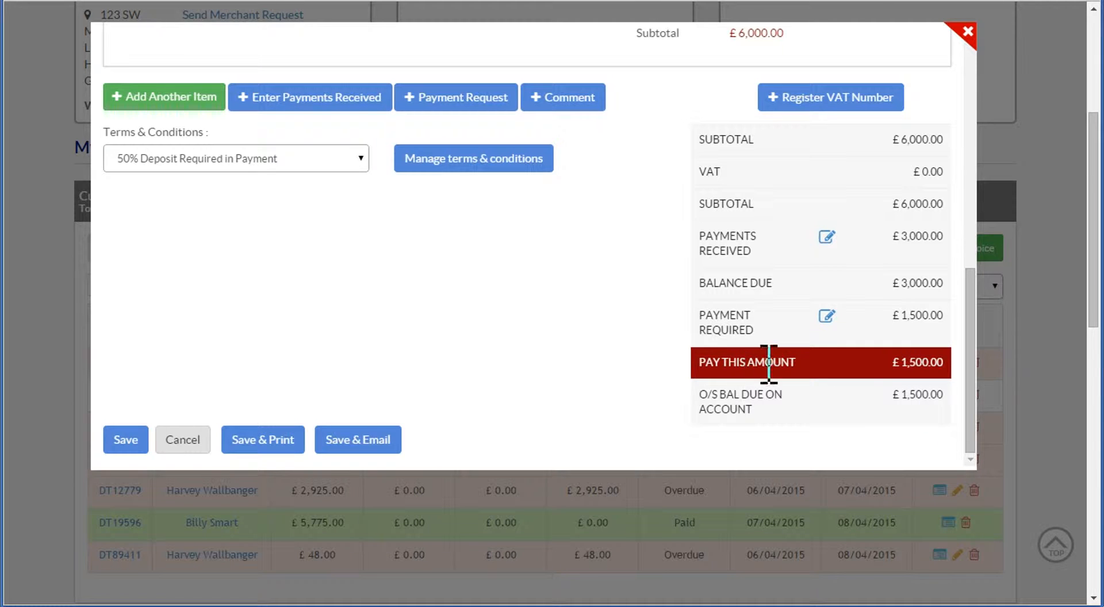
{"action": "left_click", "coordinate": [128, 440]}
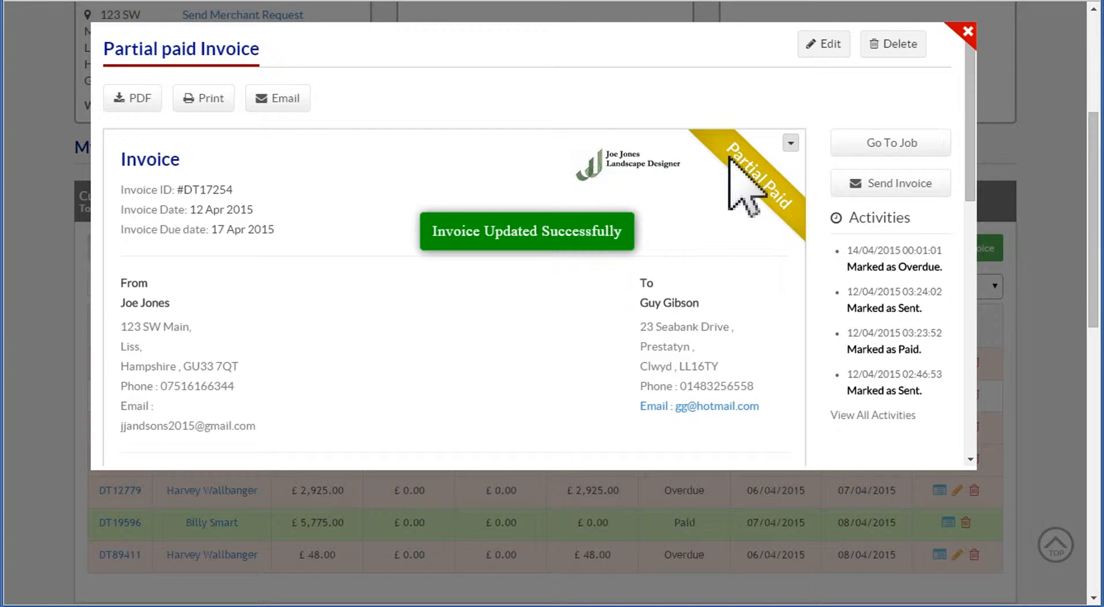
{"action": "left_click", "coordinate": [968, 32]}
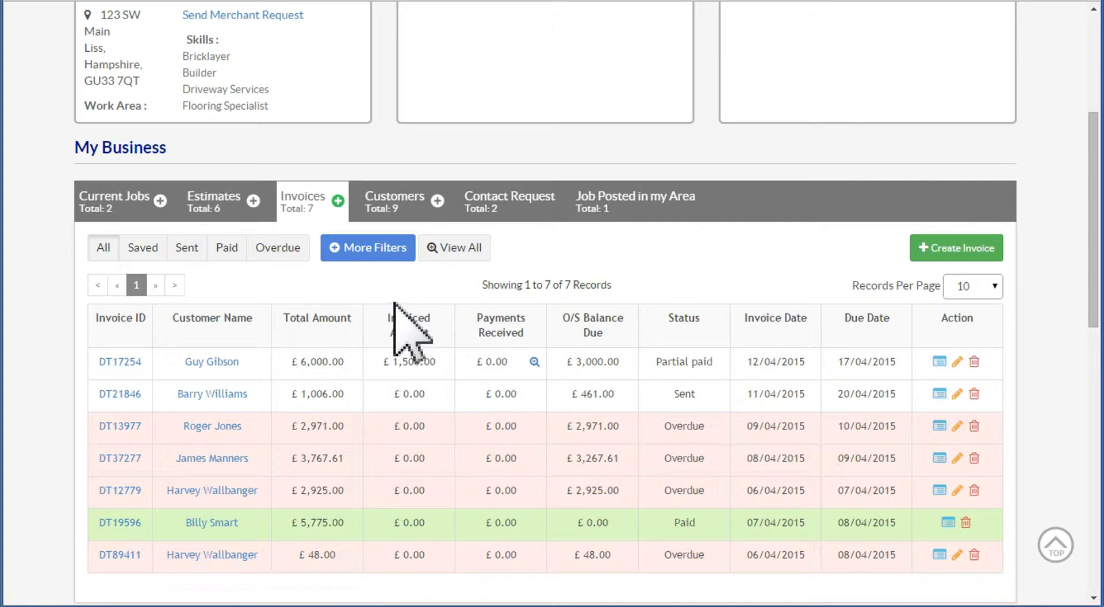
{"action": "left_click", "coordinate": [72, 0]}
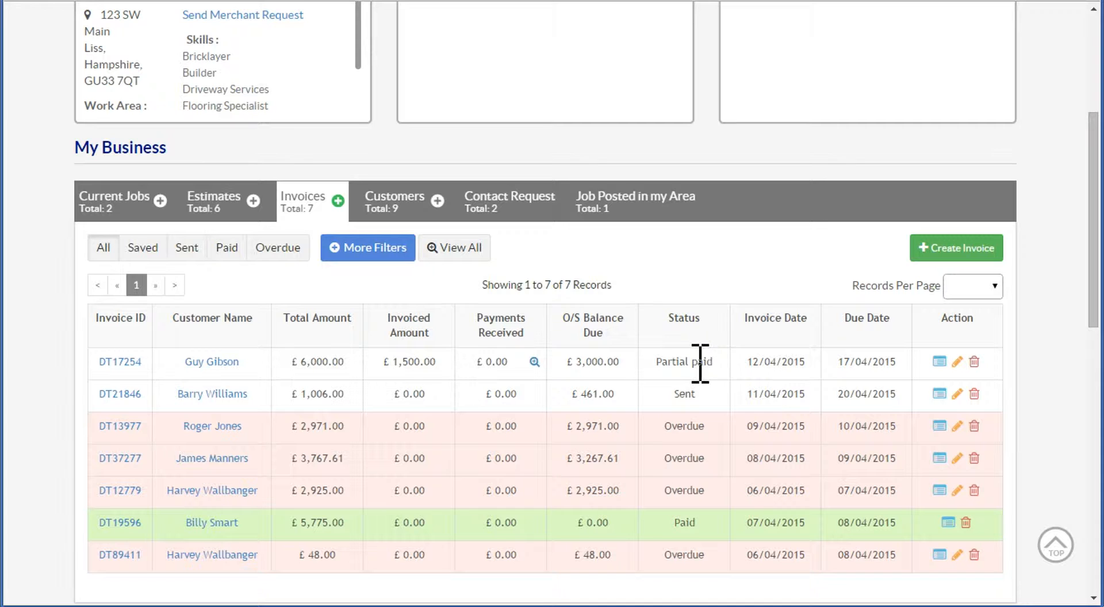
- Reopen the £6,000 partially paid invoice for editing and bring up its entry form for payments received
{"action": "left_click", "coordinate": [119, 362]}
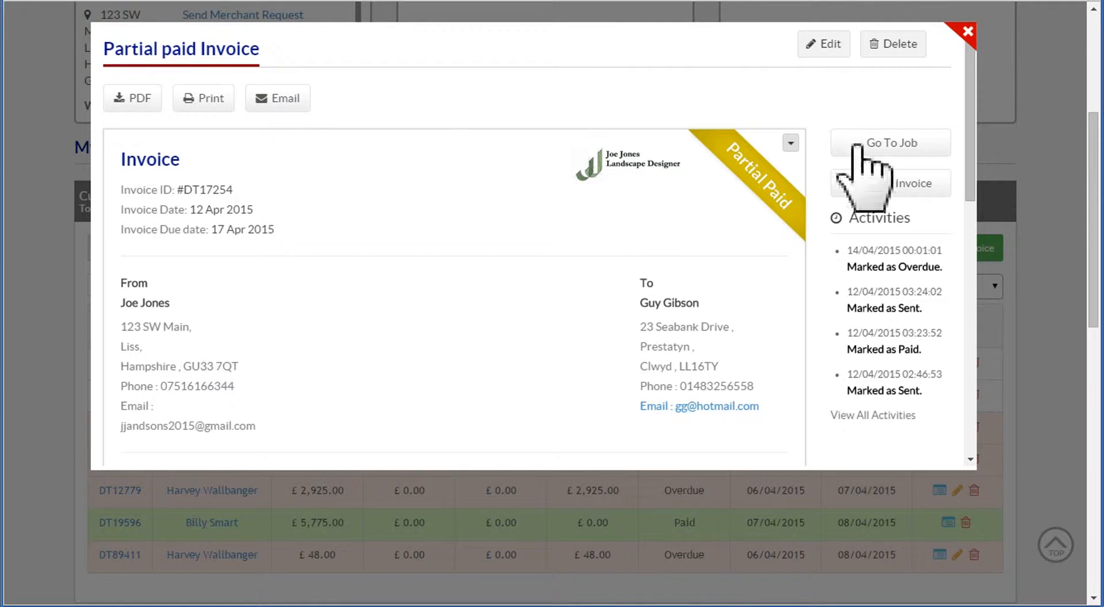
{"action": "left_click", "coordinate": [832, 52]}
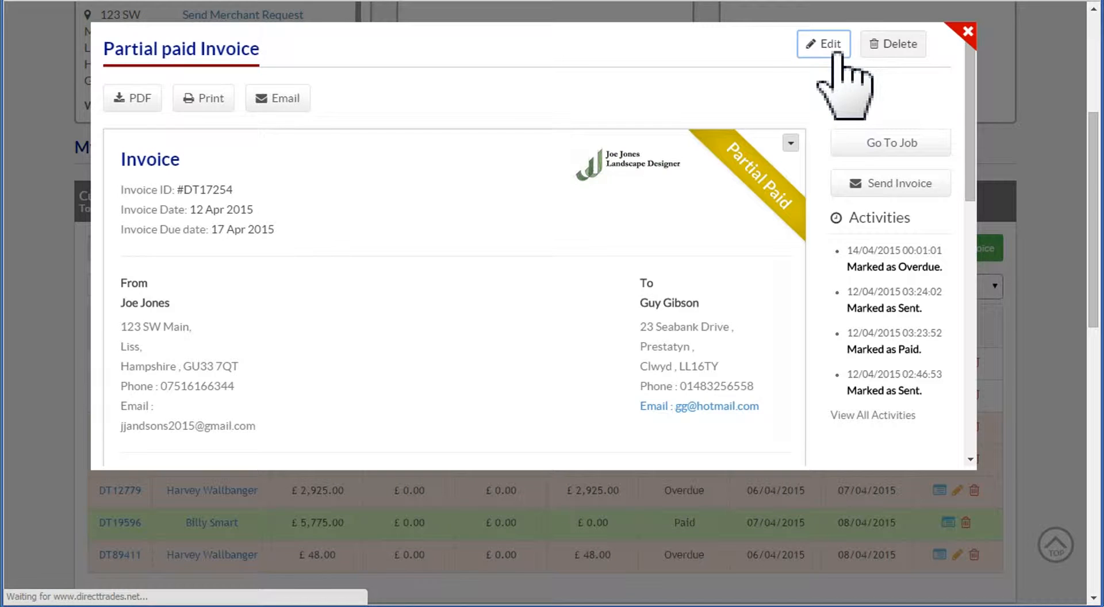
{"action": "scroll", "coordinate": [972, 172], "scroll_direction": "down", "scroll_amount": 8}
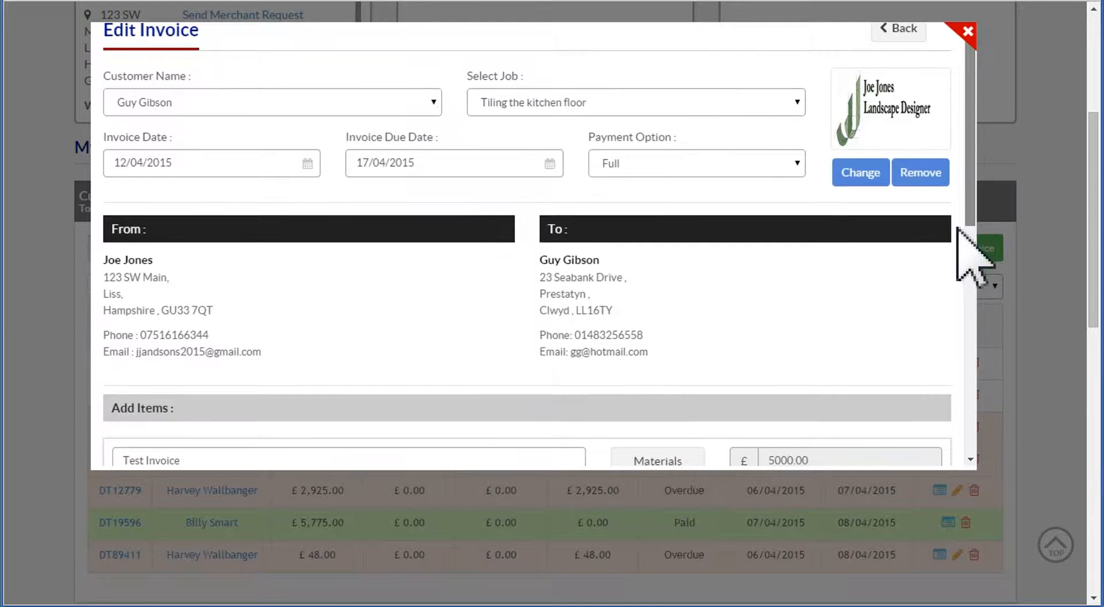
{"action": "scroll", "coordinate": [964, 307], "scroll_direction": "down", "scroll_amount": 1}
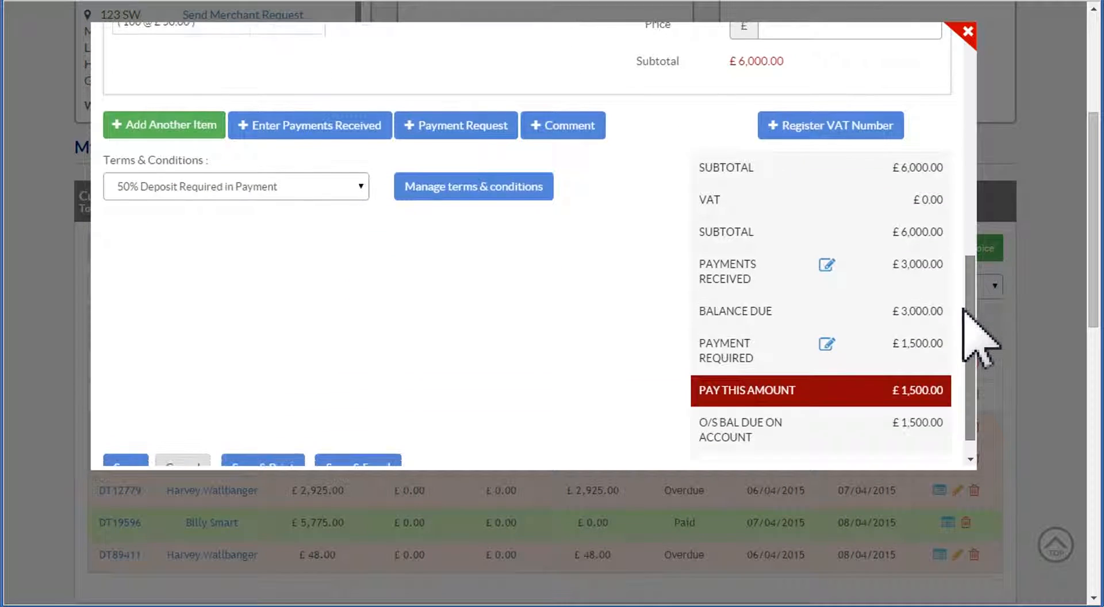
{"action": "left_click", "coordinate": [315, 126]}
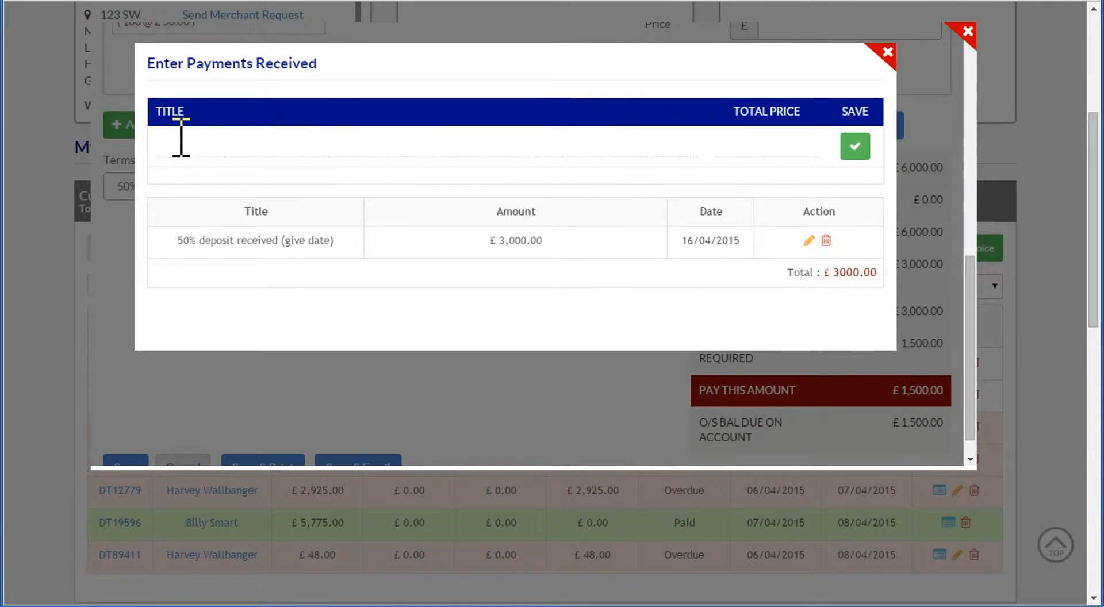
- Record a received payment of 1500 titled "Stage 1 payment received on 18th April 2015" and return to the invoice
{"action": "left_click", "coordinate": [179, 144]}
{"action": "type", "text": "Stage"}
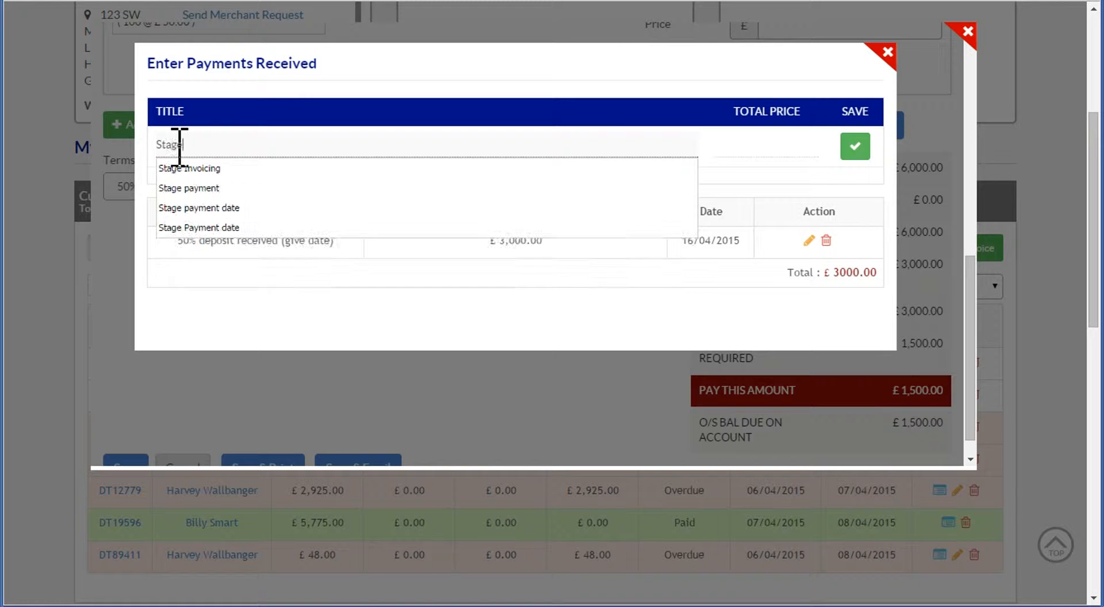
{"action": "type", "text": " 1 paymn"}
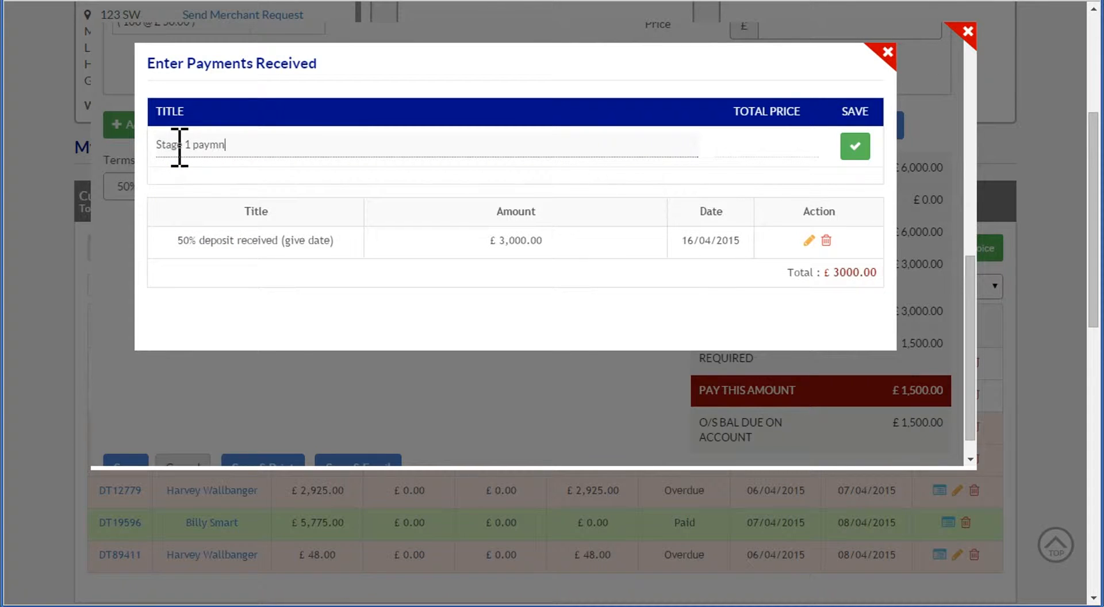
{"action": "type", "text": "et received on 18th April 201"}
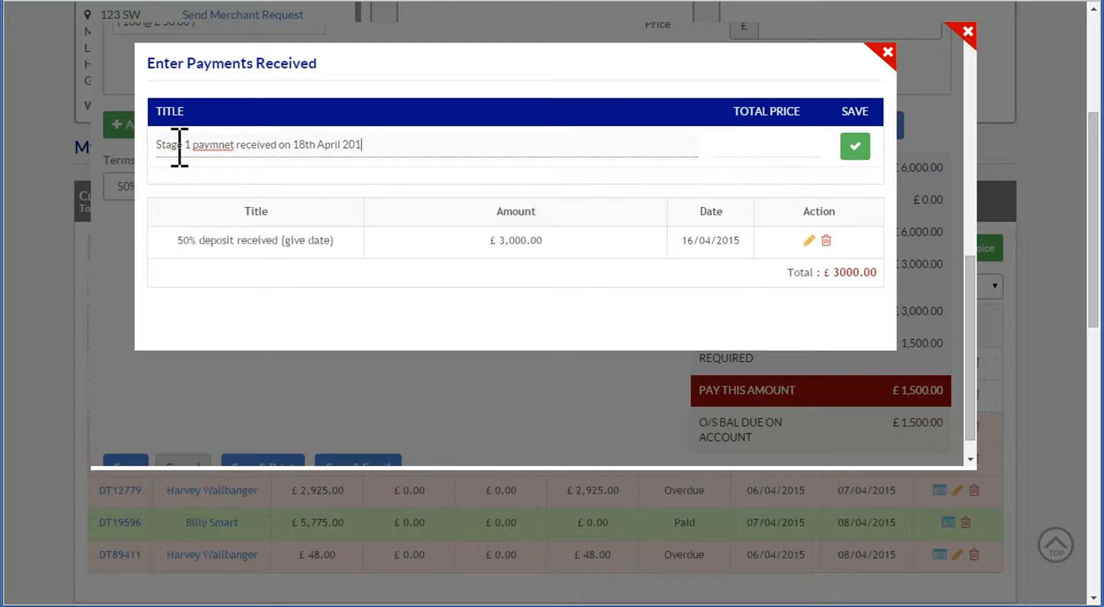
{"action": "left_click", "coordinate": [219, 145]}
{"action": "key", "text": "Delete"}
{"action": "key", "text": "Delete"}
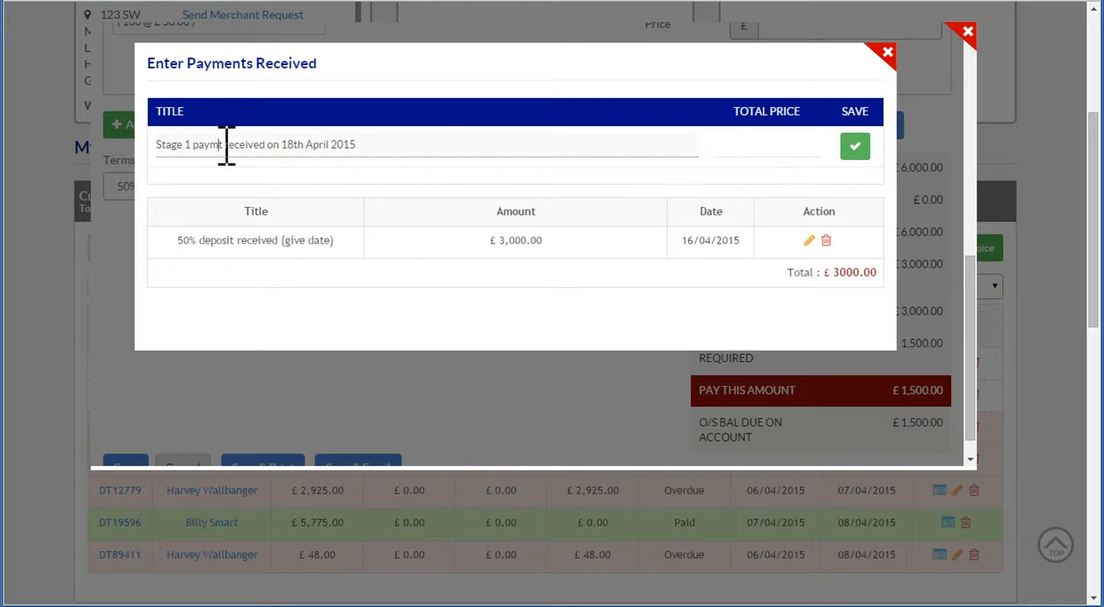
{"action": "type", "text": "en"}
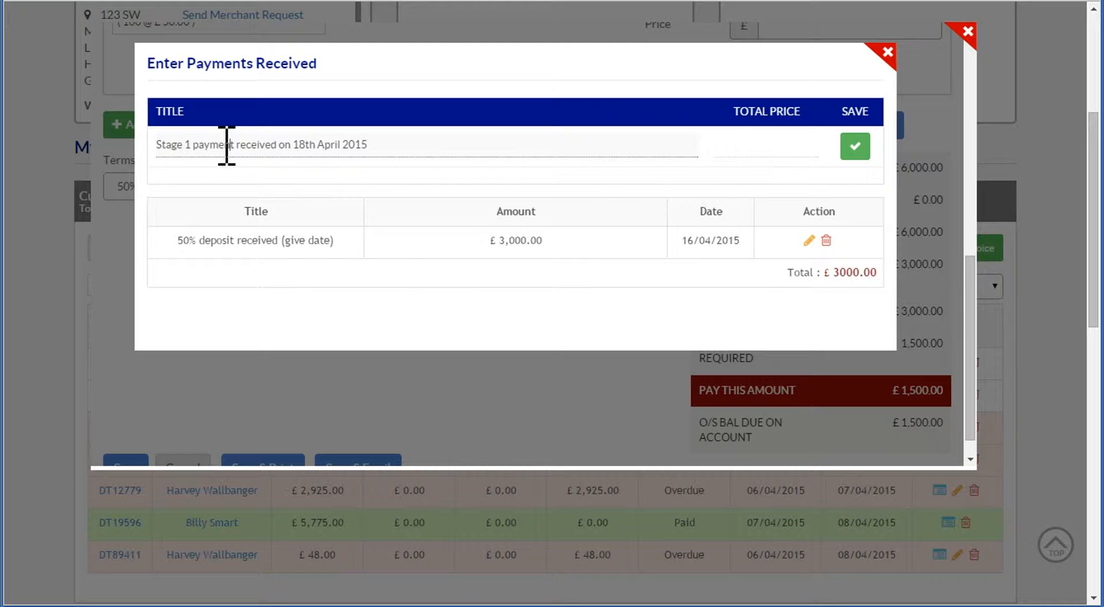
{"action": "left_click", "coordinate": [755, 144]}
{"action": "type", "text": "1500"}
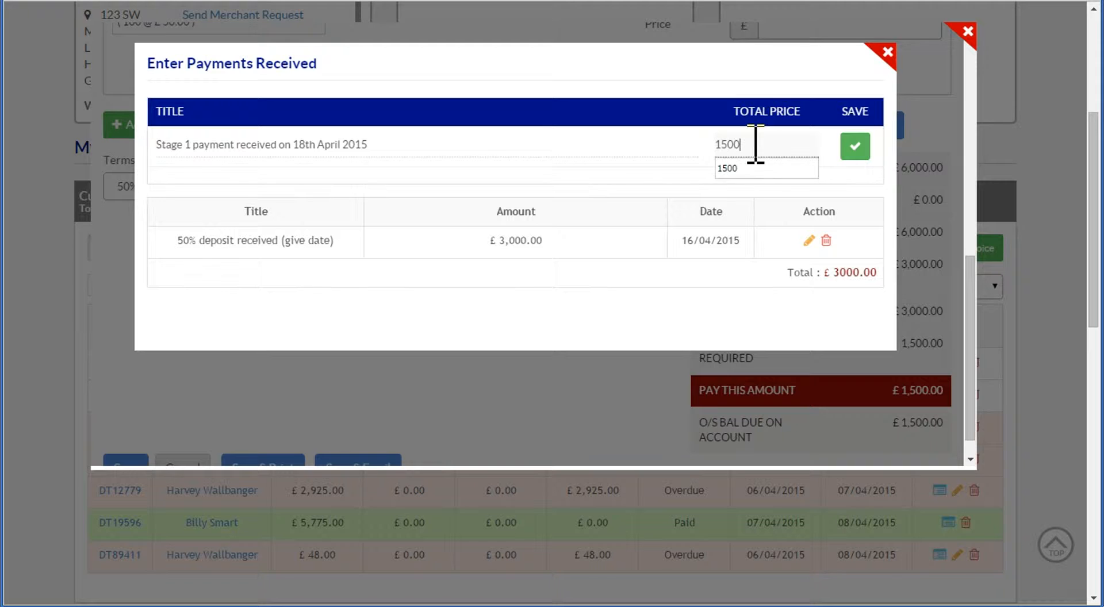
{"action": "left_click", "coordinate": [855, 147]}
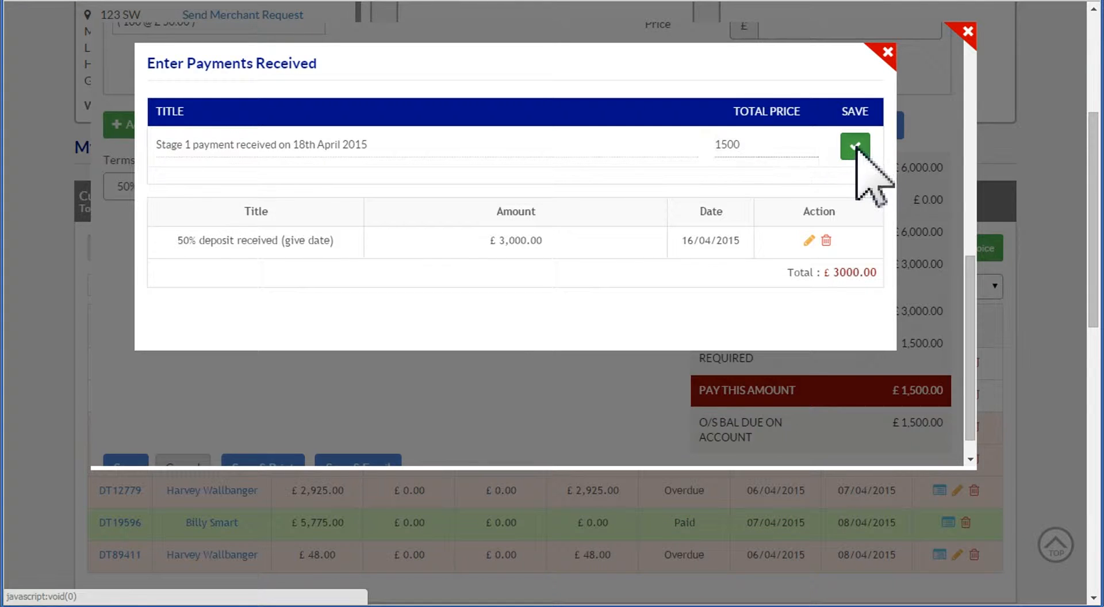
{"action": "left_click", "coordinate": [887, 52]}
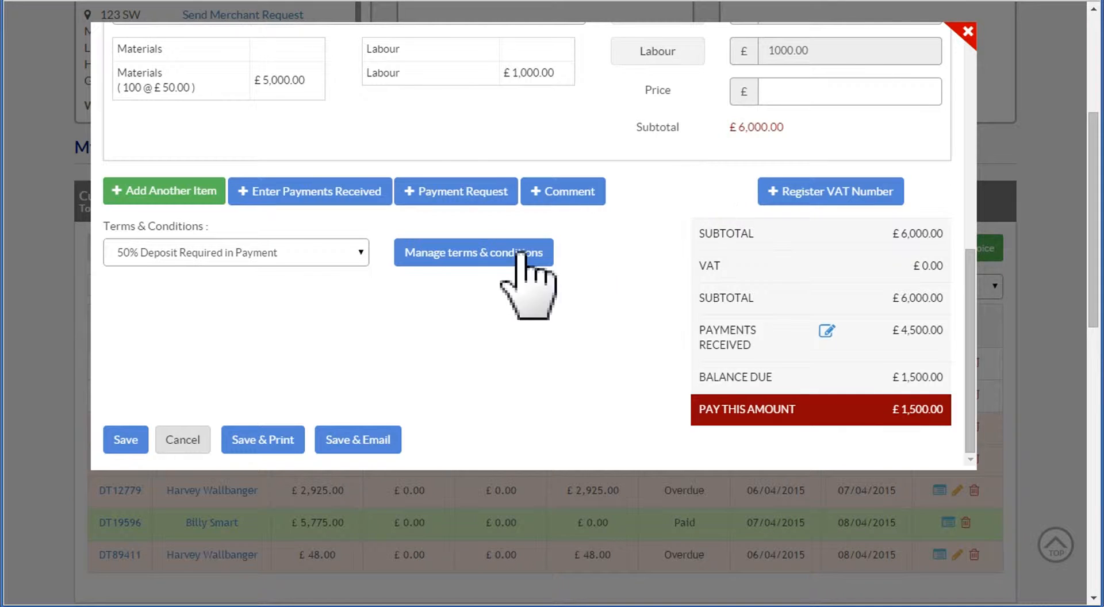
- Add a payment request to the invoice with a deposit amount of 1500
{"action": "left_click", "coordinate": [453, 194]}
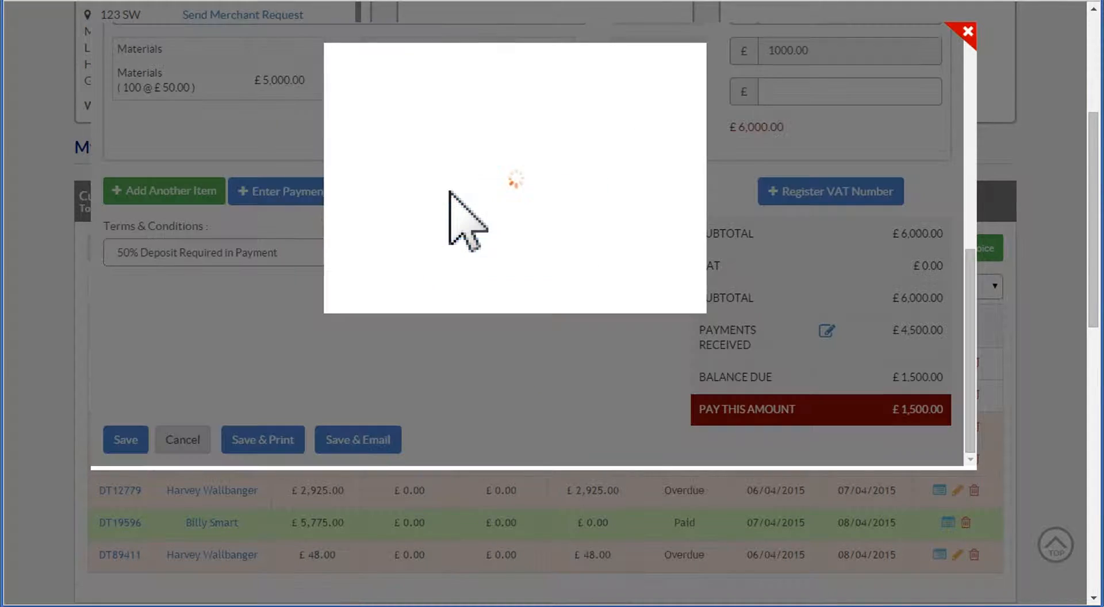
{"action": "left_click_drag", "start_coordinate": [423, 146], "coordinate": [377, 147]}
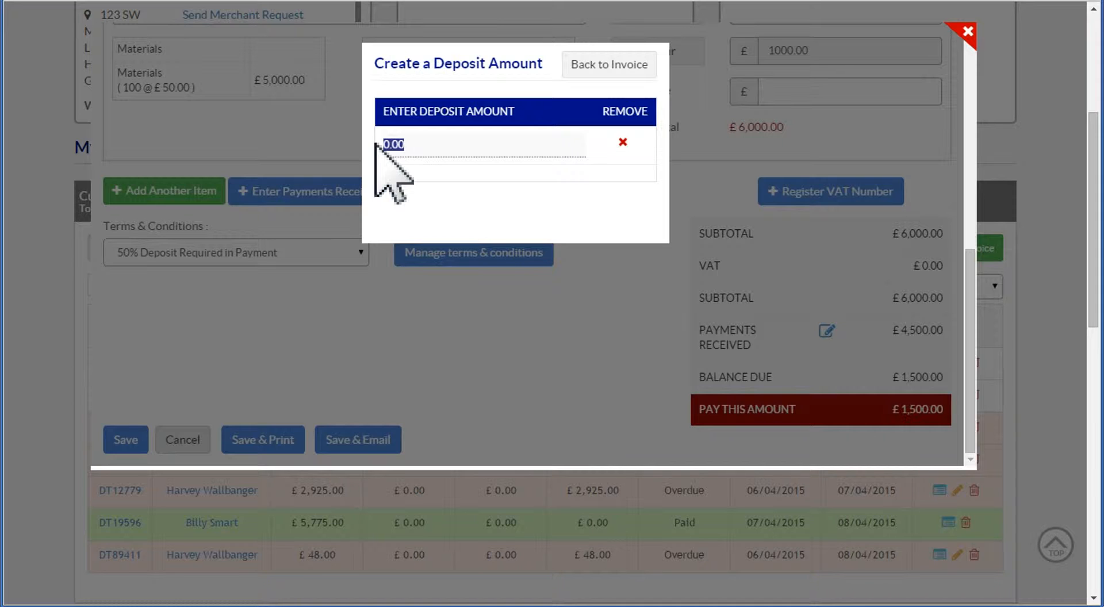
{"action": "type", "text": "15"}
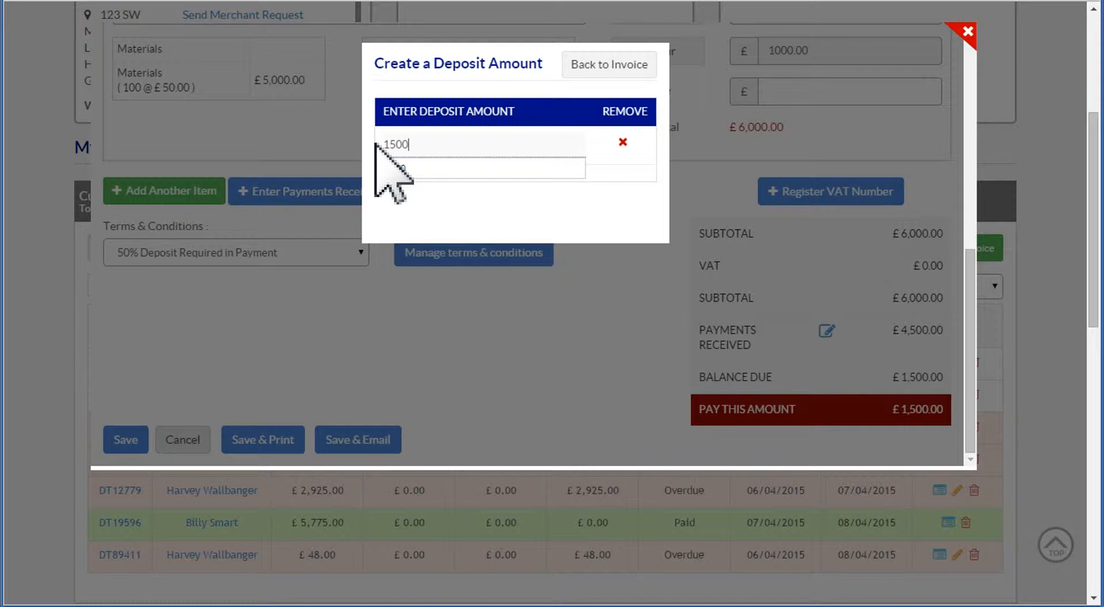
{"action": "left_click", "coordinate": [611, 67]}
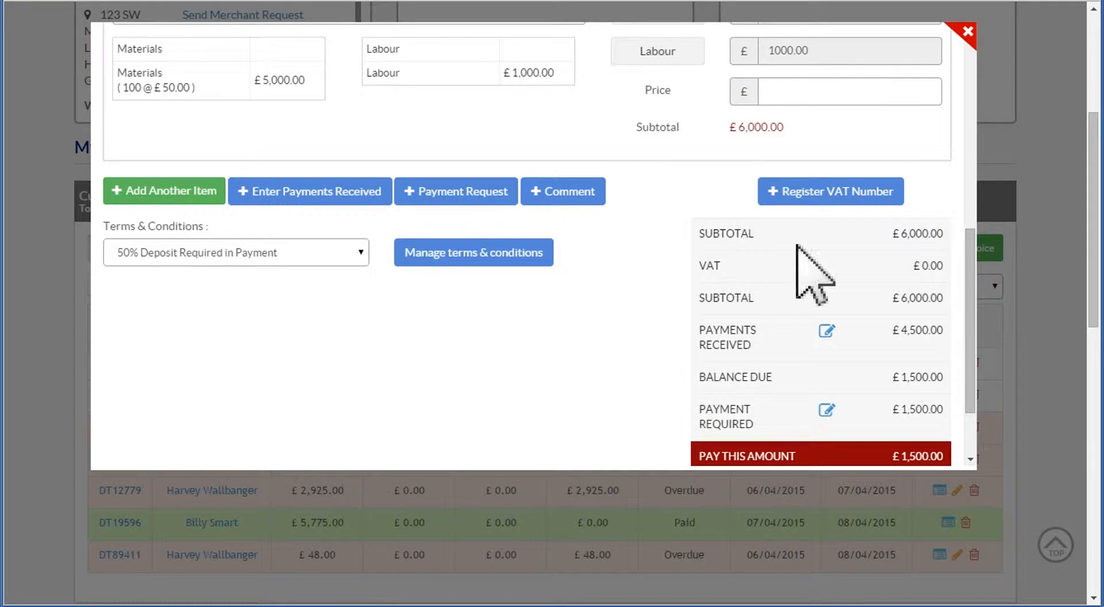
- Save the invoice with the stage 1 payment and the new payment request, and return to the invoice list
{"action": "left_click_drag", "start_coordinate": [974, 241], "coordinate": [975, 307]}
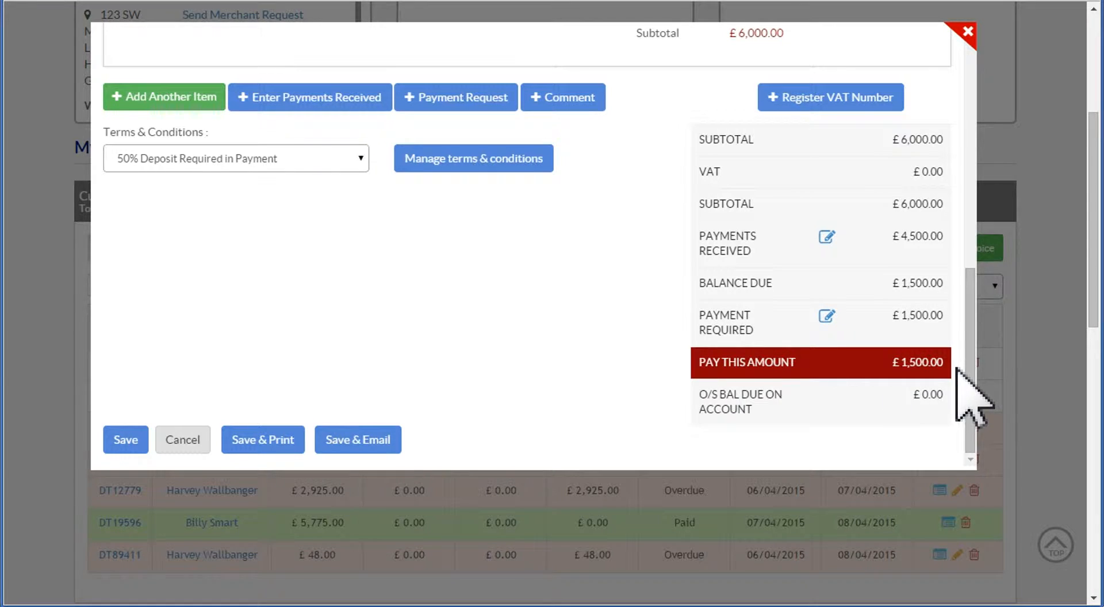
{"action": "left_click", "coordinate": [123, 440]}
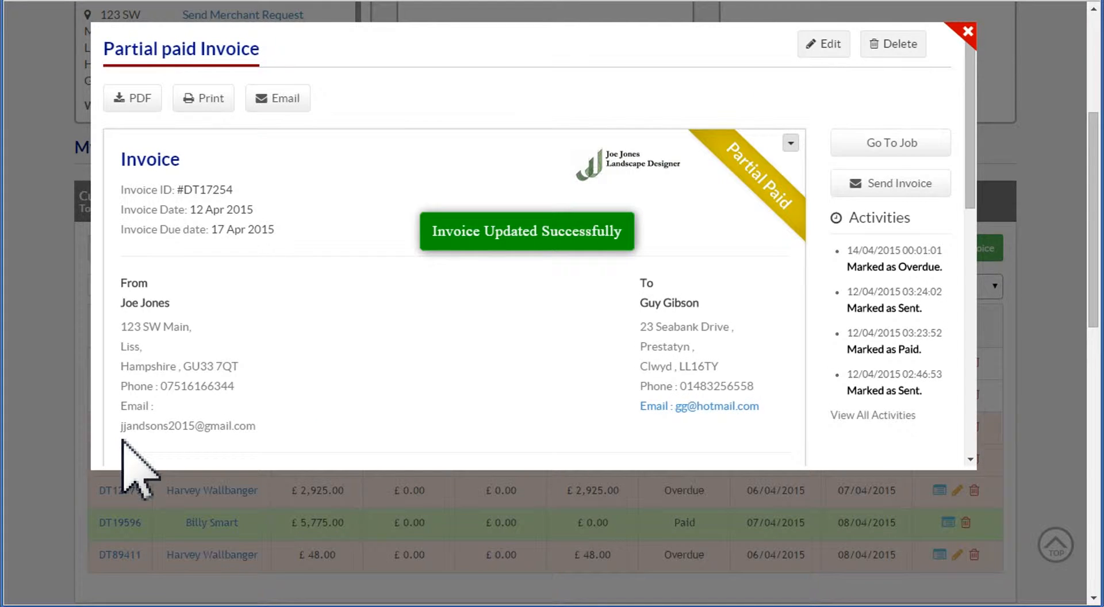
{"action": "left_click", "coordinate": [963, 29]}
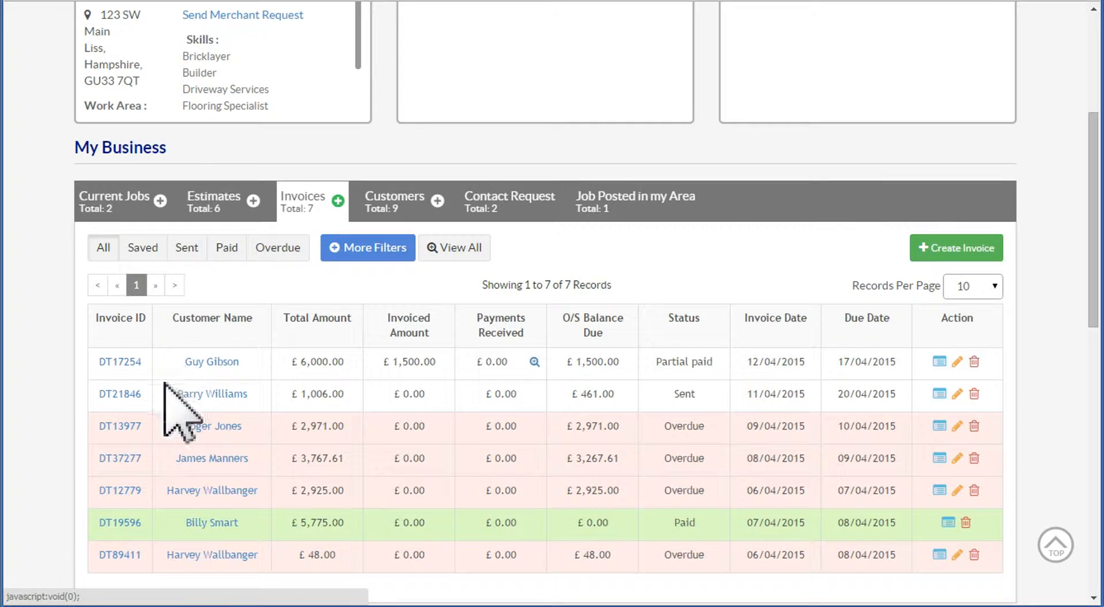
- Reopen the £6,000 invoice for editing and record a received payment of 1500 titled "Final Stage payment received on 28th April 2015"
{"action": "left_click", "coordinate": [127, 361]}
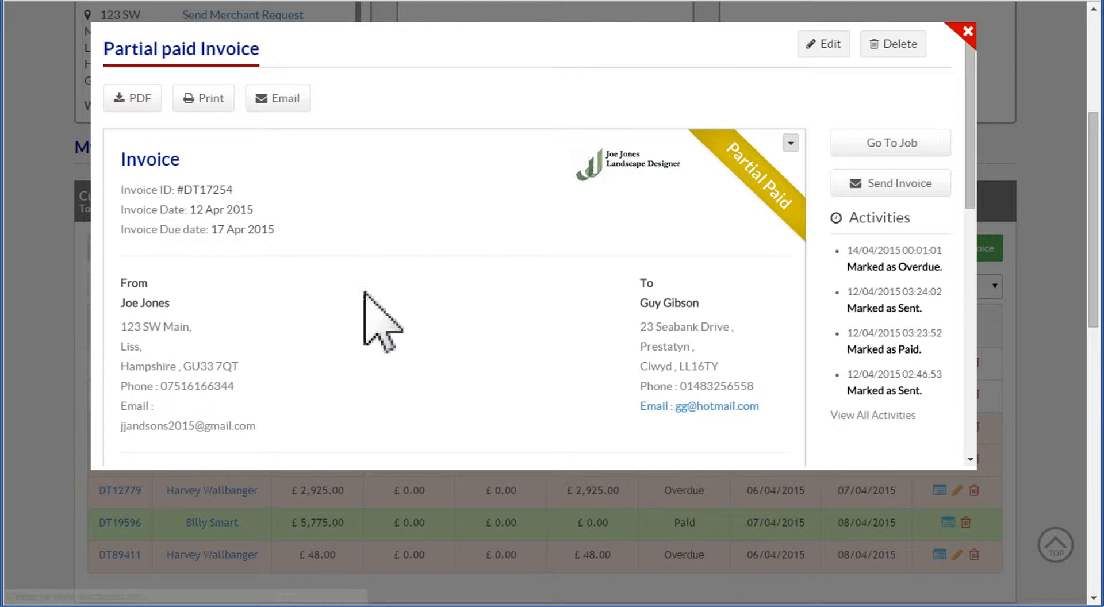
{"action": "left_click", "coordinate": [818, 42]}
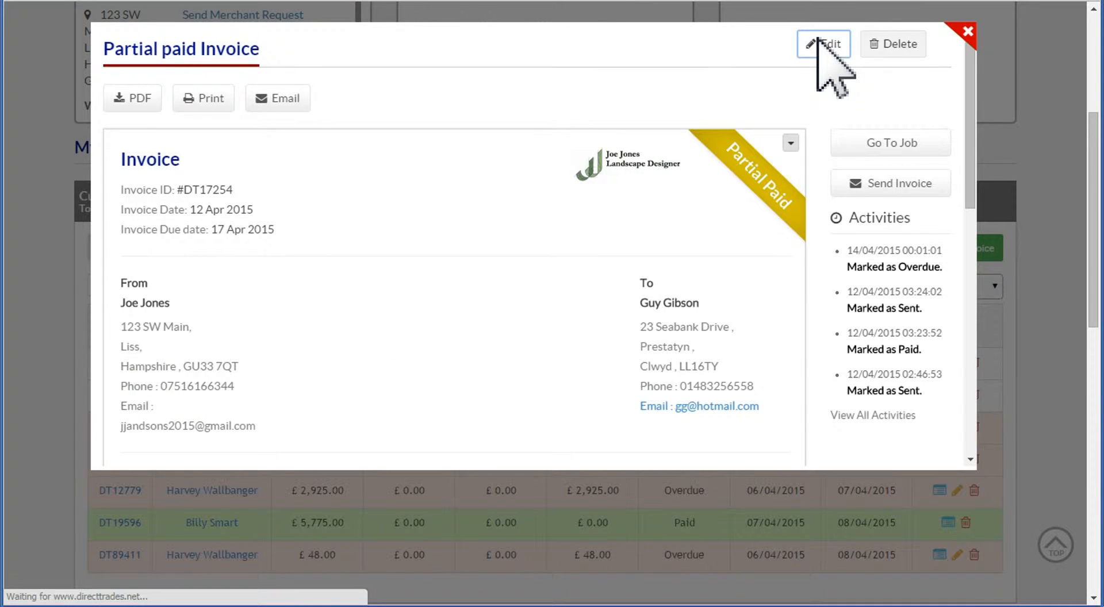
{"action": "left_click_drag", "start_coordinate": [964, 68], "coordinate": [981, 311]}
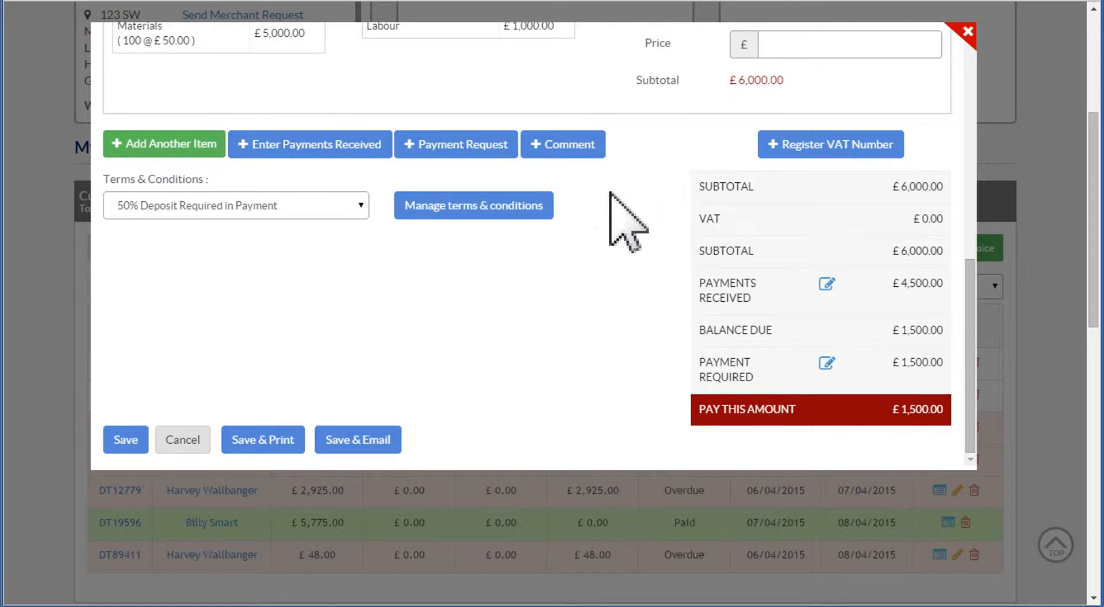
{"action": "left_click", "coordinate": [375, 151]}
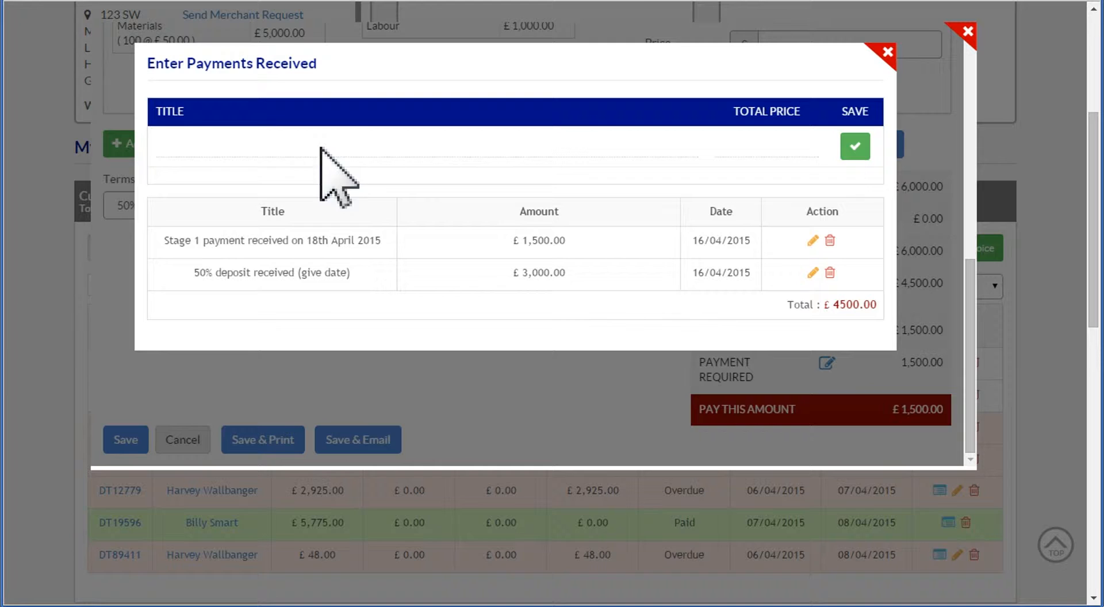
{"action": "left_click", "coordinate": [194, 150]}
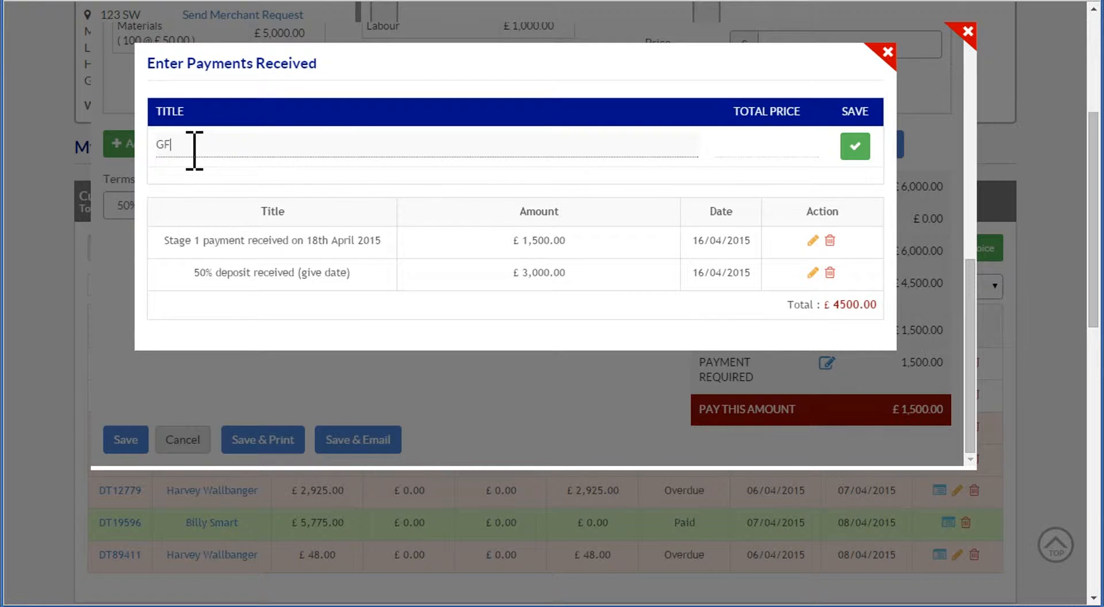
{"action": "type", "text": "GFinal Stage payment received on 28th April 2015"}
{"action": "left_click", "coordinate": [164, 145]}
{"action": "key", "text": "BackSpace"}
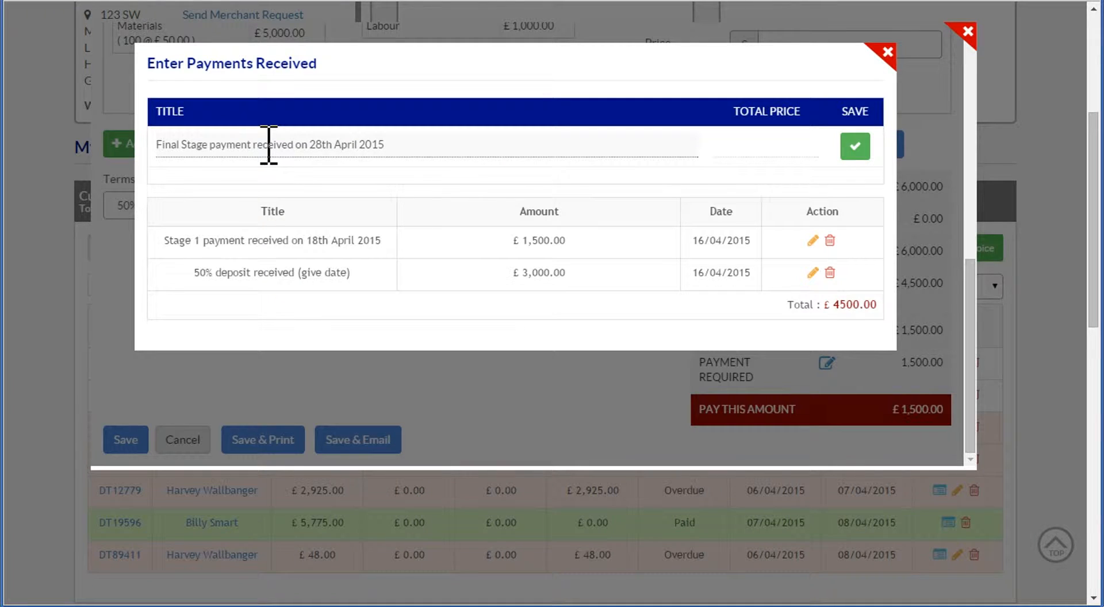
{"action": "left_click", "coordinate": [747, 143]}
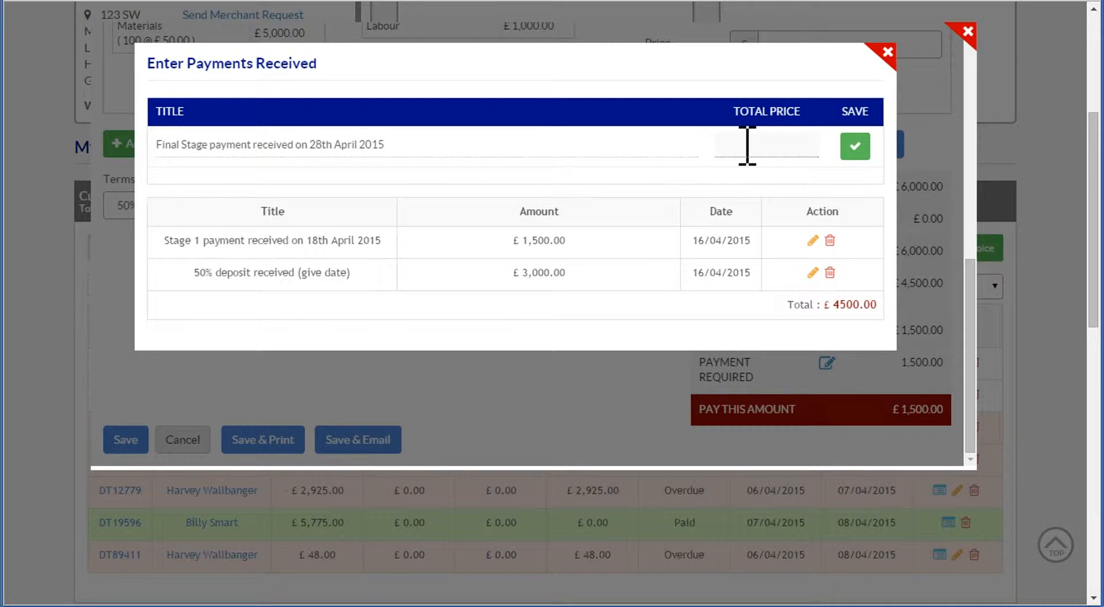
{"action": "type", "text": "1500"}
{"action": "left_click", "coordinate": [855, 146]}
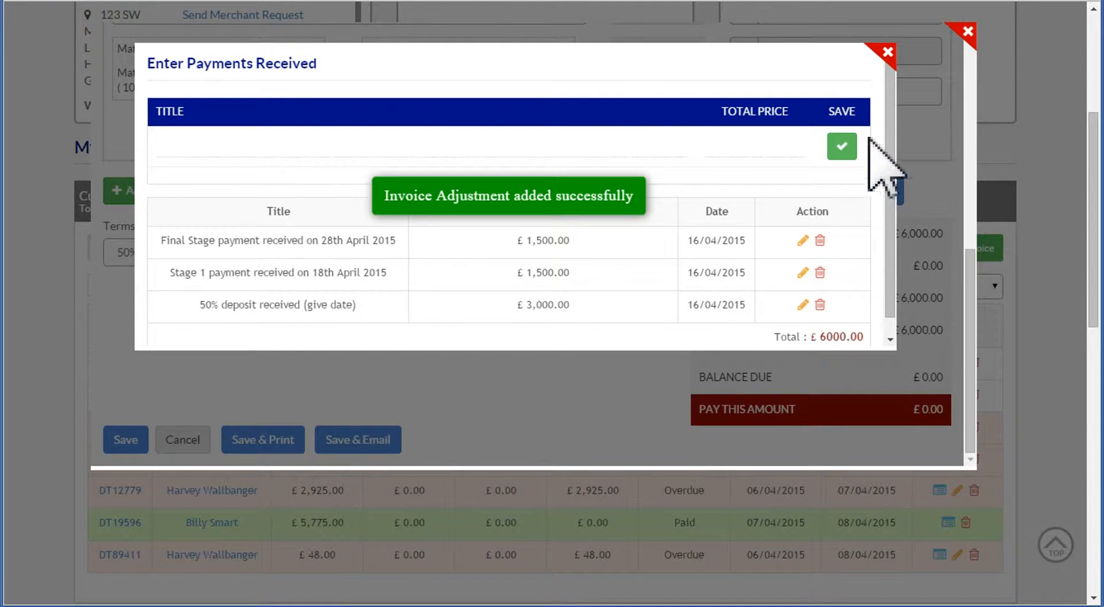
{"action": "left_click", "coordinate": [887, 53]}
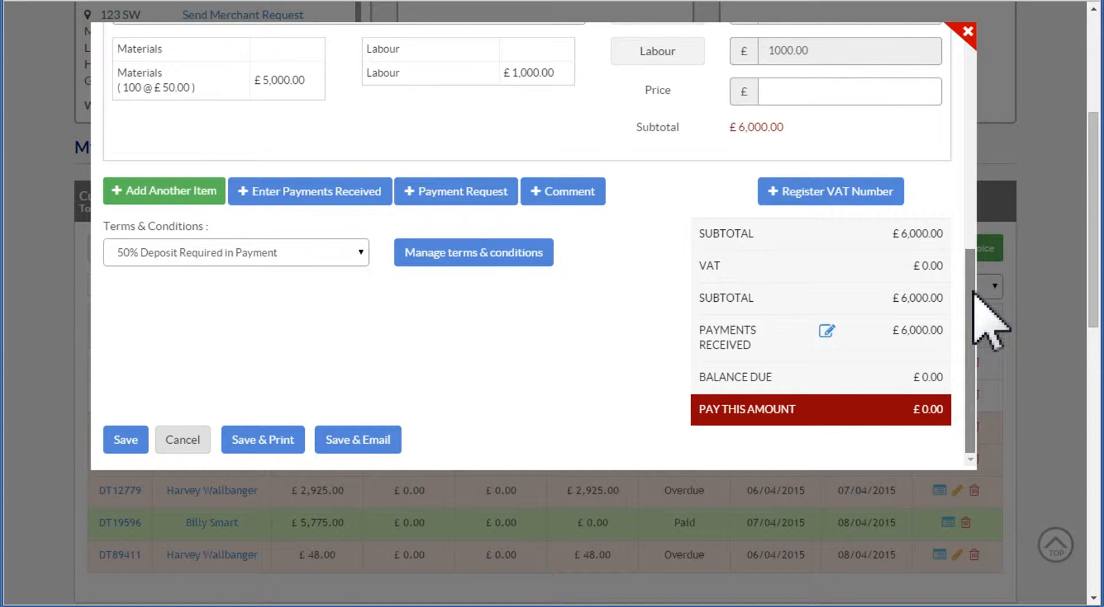
- Save the invoice with the final stage payment, and review its payments summary from the invoice list
{"action": "scroll", "coordinate": [986, 270], "scroll_direction": "up", "scroll_amount": 2}
{"action": "scroll", "coordinate": [985, 345], "scroll_direction": "down", "scroll_amount": 2}
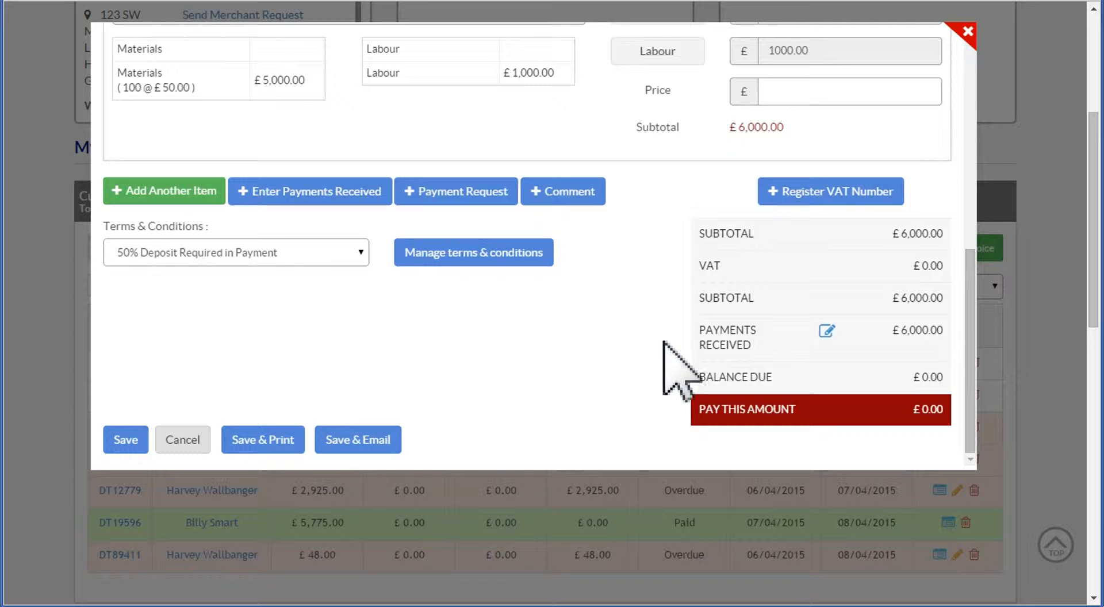
{"action": "left_click", "coordinate": [119, 442]}
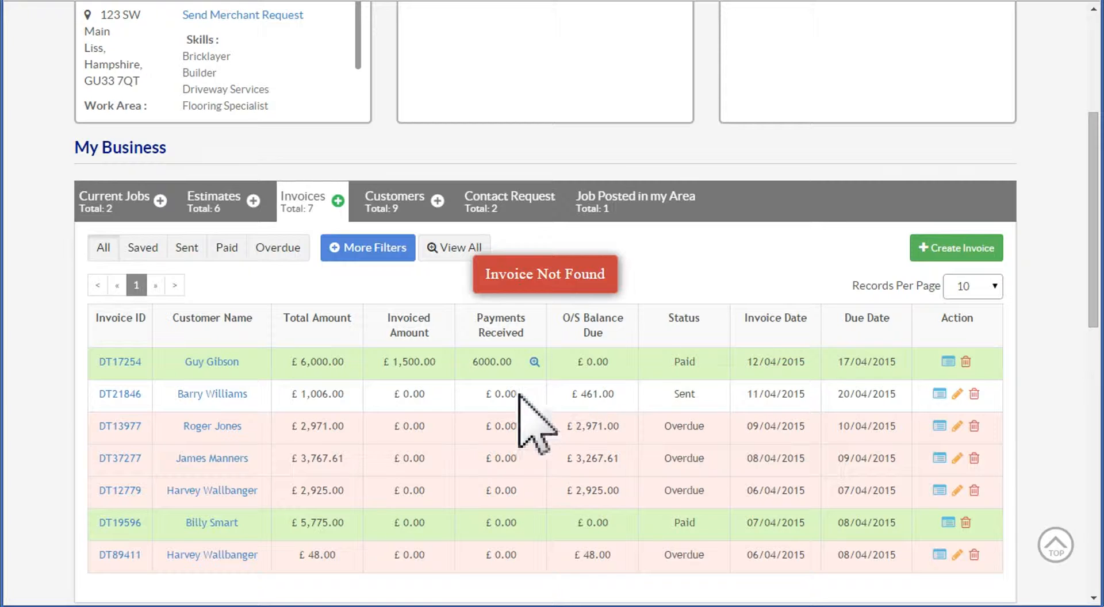
{"action": "left_click", "coordinate": [534, 362]}
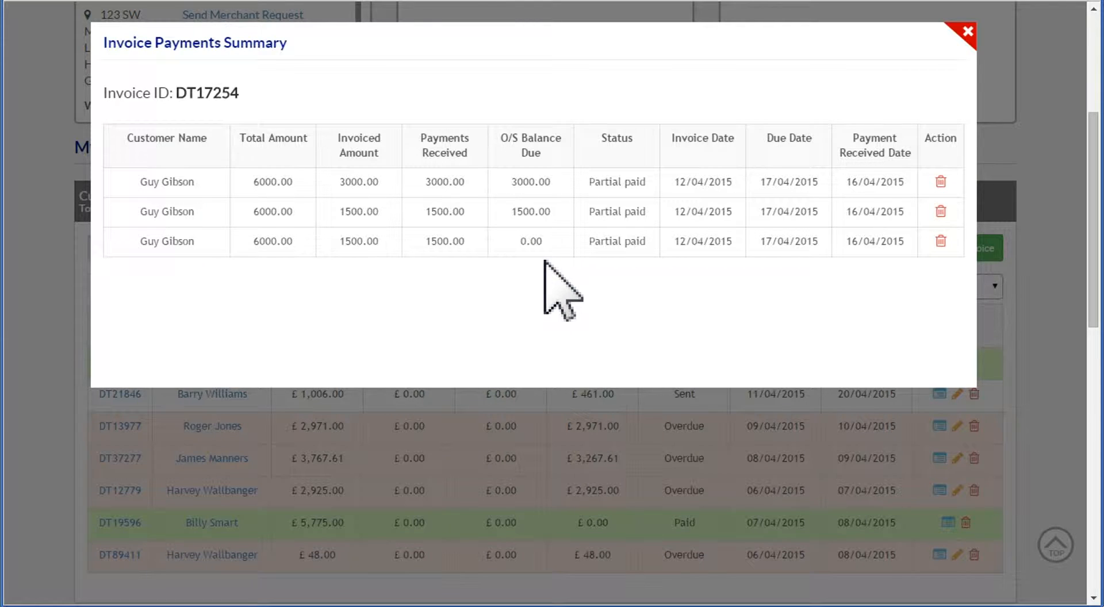
{"action": "left_click", "coordinate": [968, 31]}
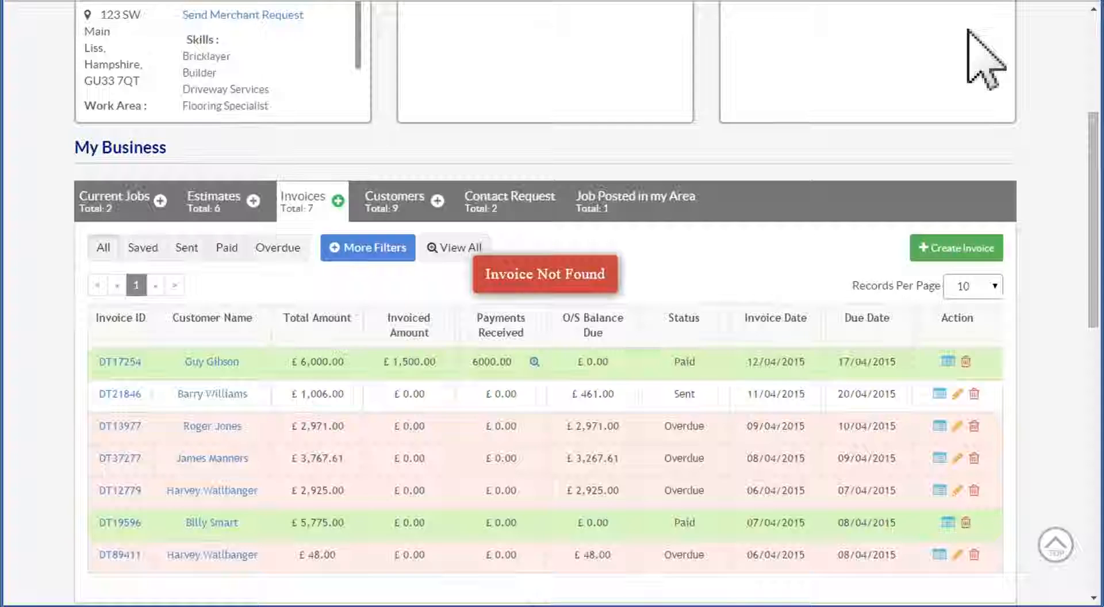